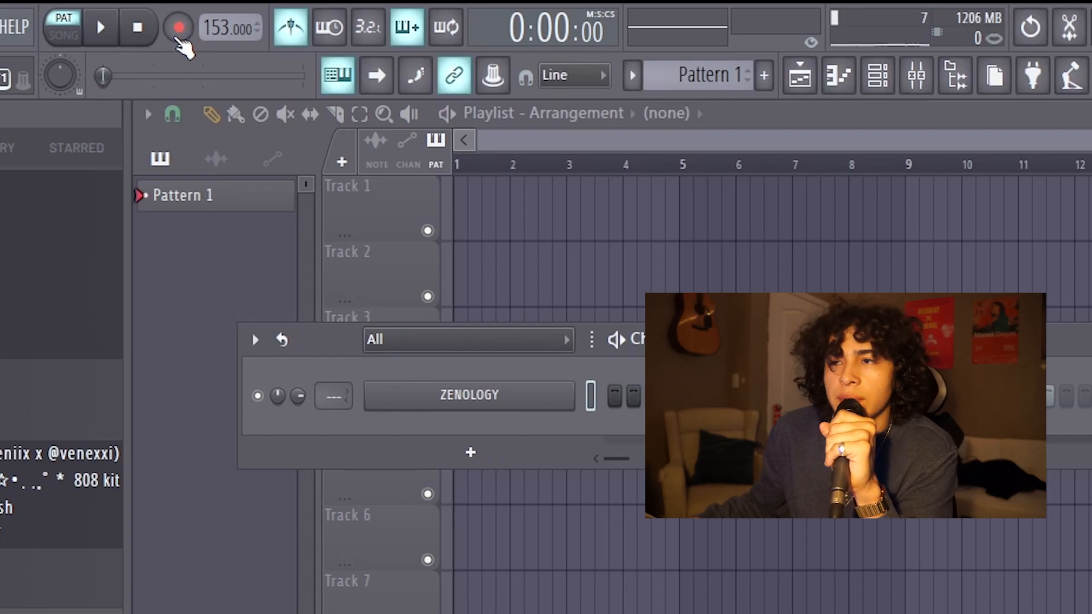
Step: Arm recording and record a rising A4, C5, E5, G5, B5 phrase about two bars long in ZENOLOGY's piano roll
{"action": "left_click", "coordinate": [175, 31]}
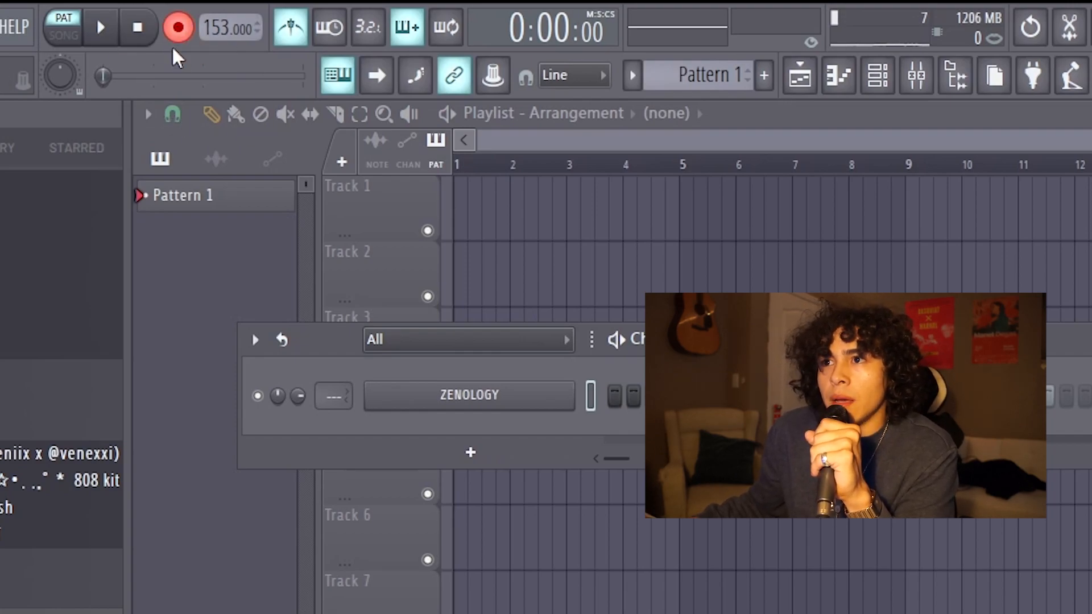
{"action": "right_click", "coordinate": [182, 37]}
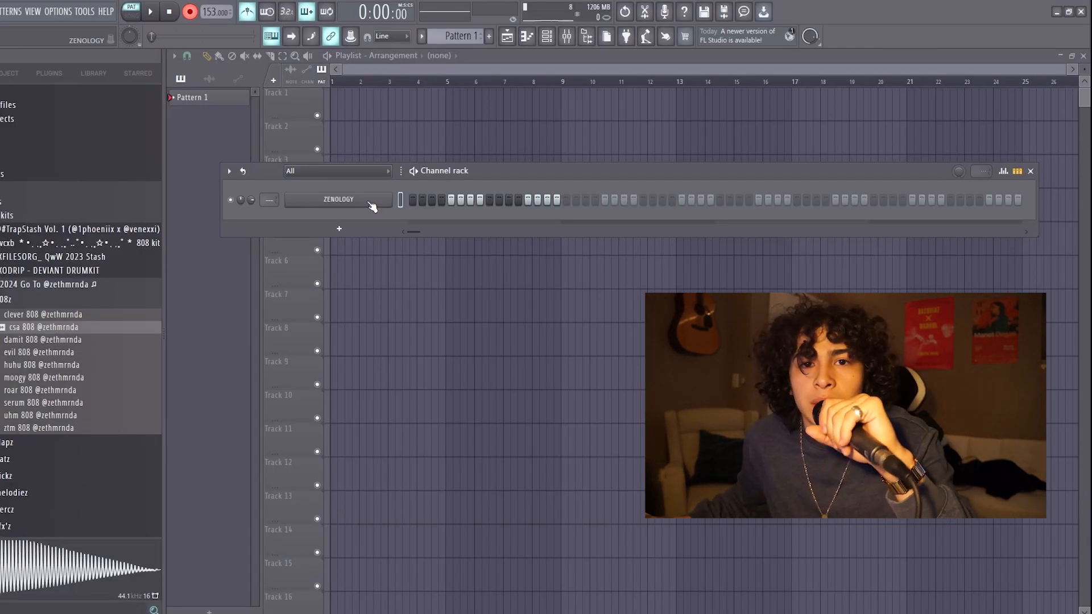
{"action": "key", "text": "F7"}
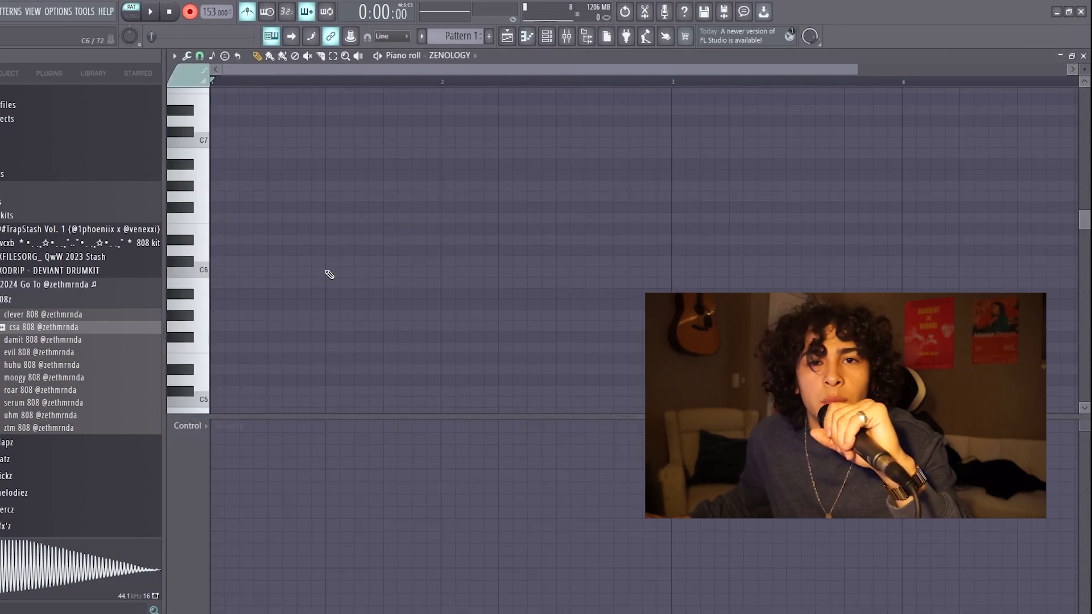
{"action": "key", "text": "space"}
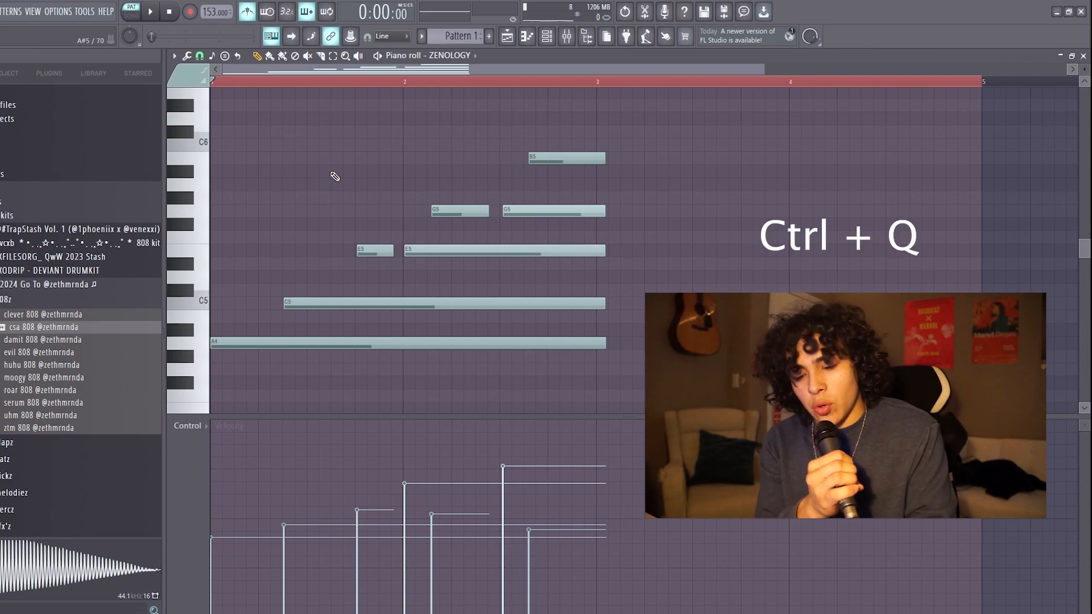
Step: Quantize the recorded ZENOLOGY notes, trim them to two bars and repeat the phrase to fill four bars
{"action": "key", "text": "ctrl+q"}
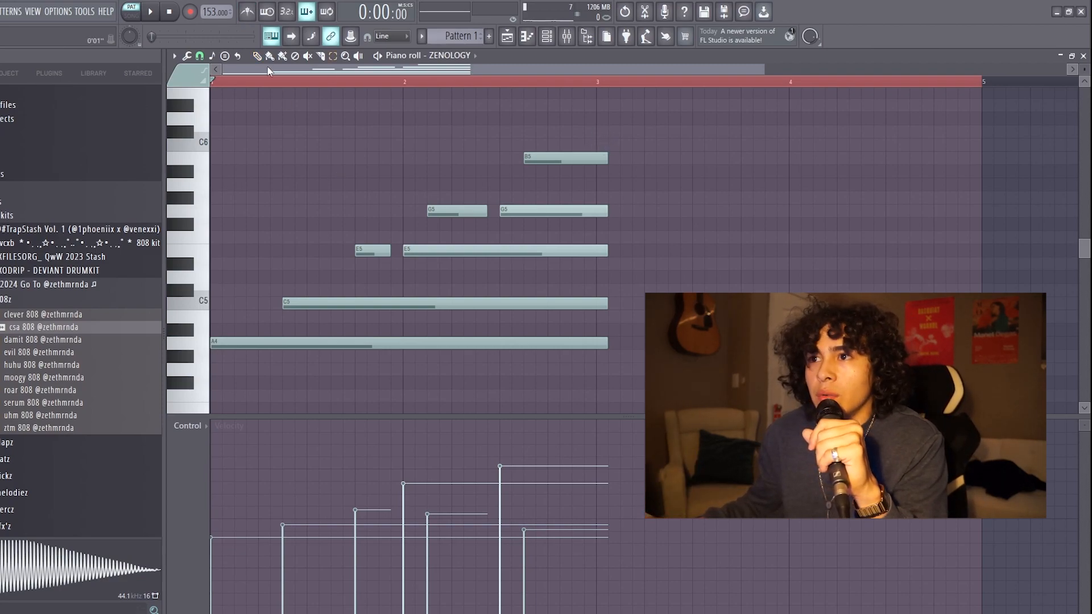
{"action": "left_click_drag", "start_coordinate": [599, 137], "coordinate": [587, 356]}
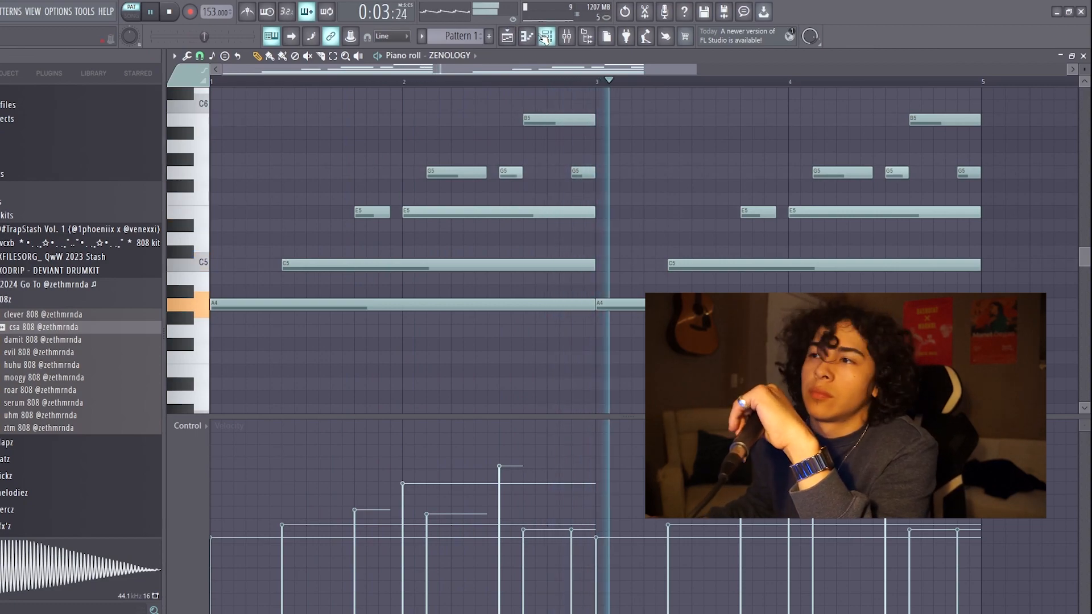
{"action": "left_click", "coordinate": [544, 37]}
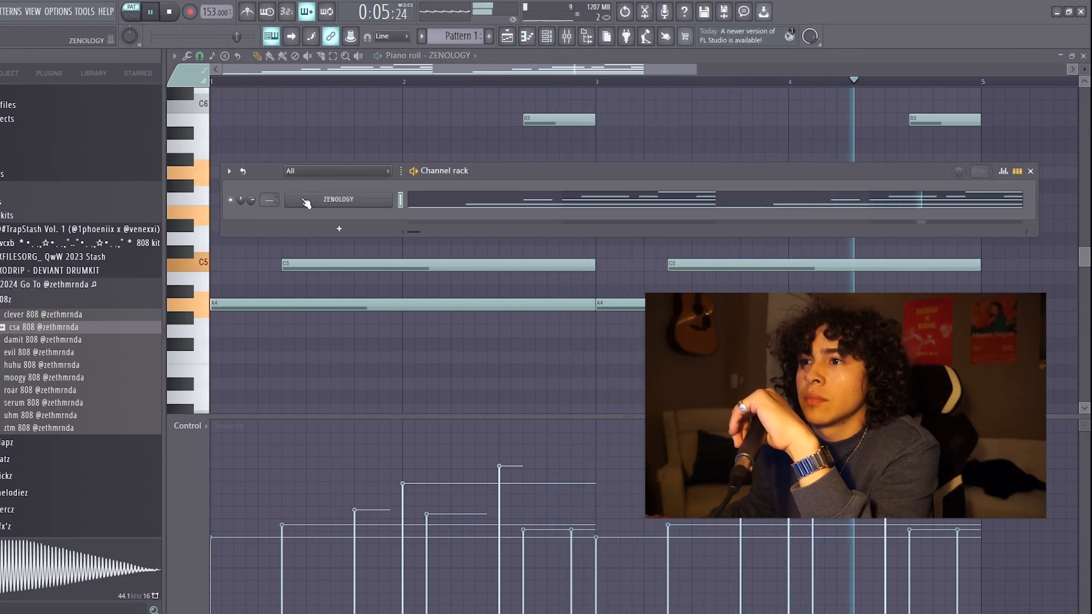
{"action": "key", "text": "space"}
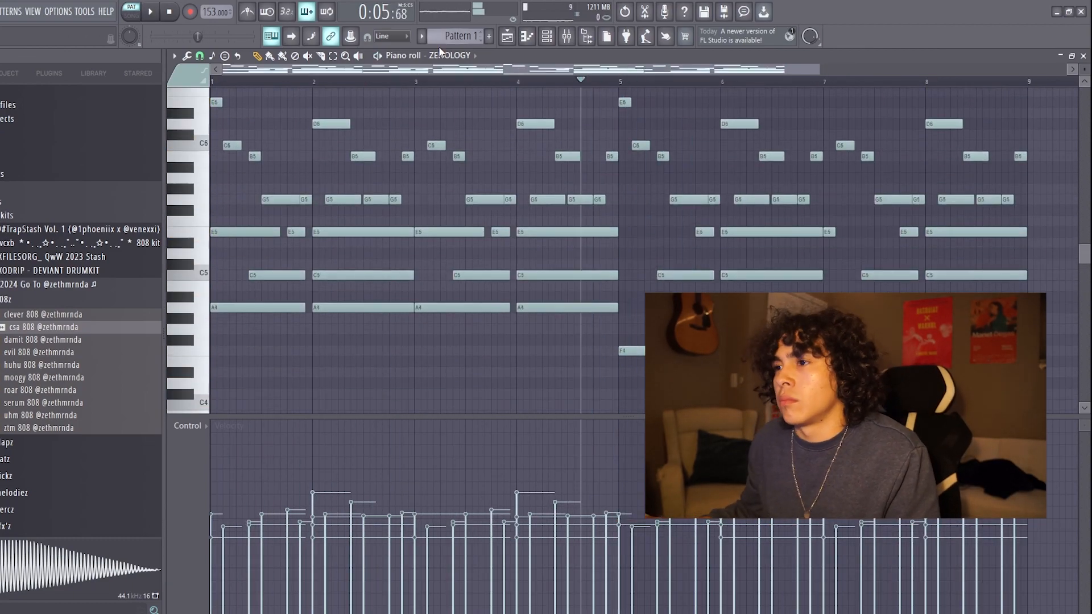
Step: Add low supporting notes beneath the eight-bar ZENOLOGY melody and soften their velocities
{"action": "left_click_drag", "start_coordinate": [344, 239], "coordinate": [345, 340]}
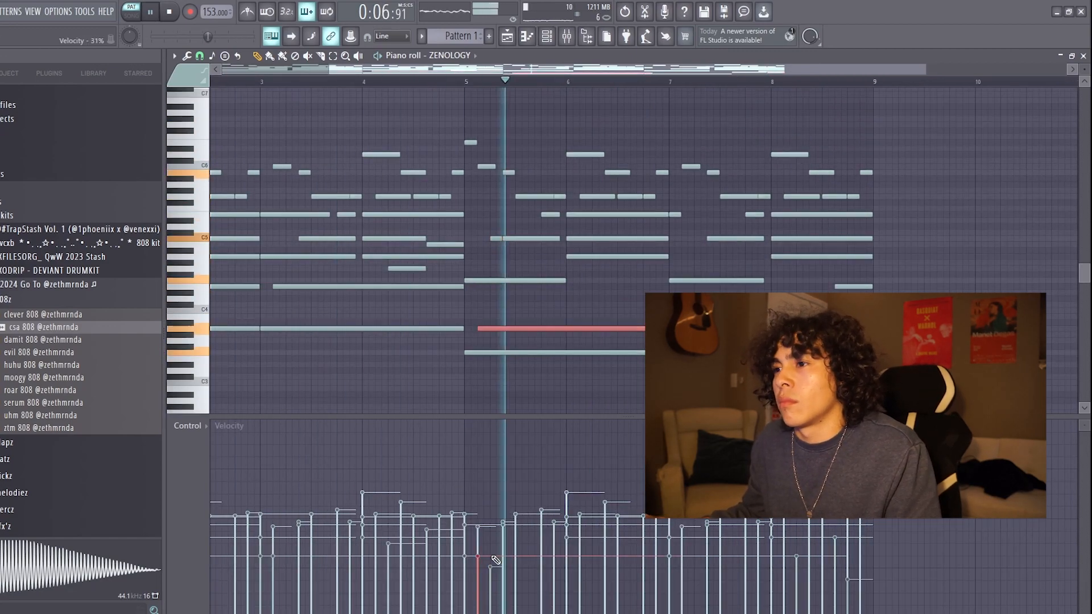
{"action": "left_click", "coordinate": [170, 12]}
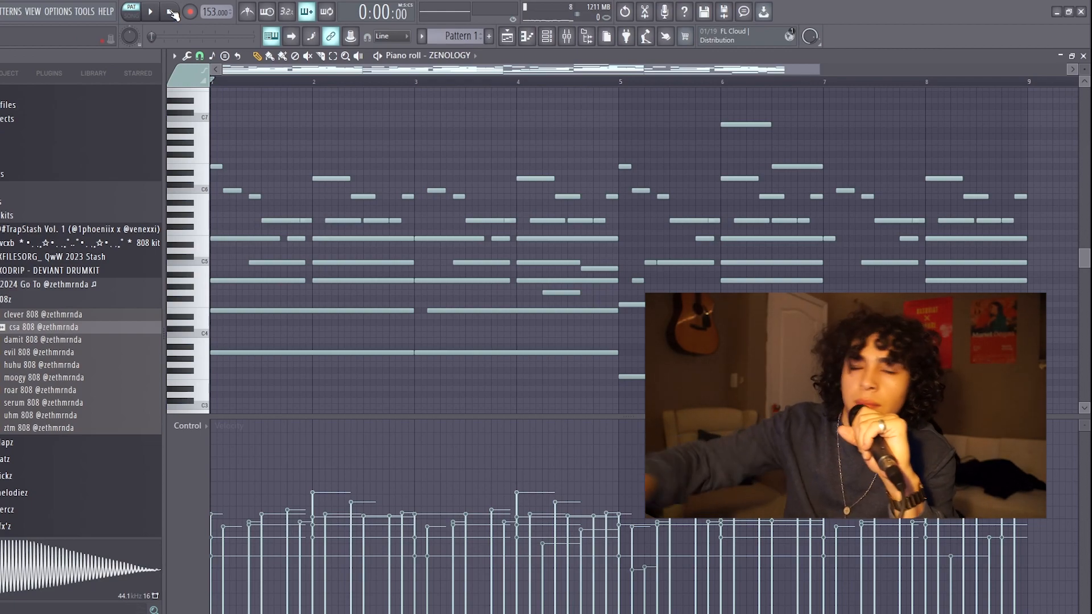
{"action": "key", "text": "space"}
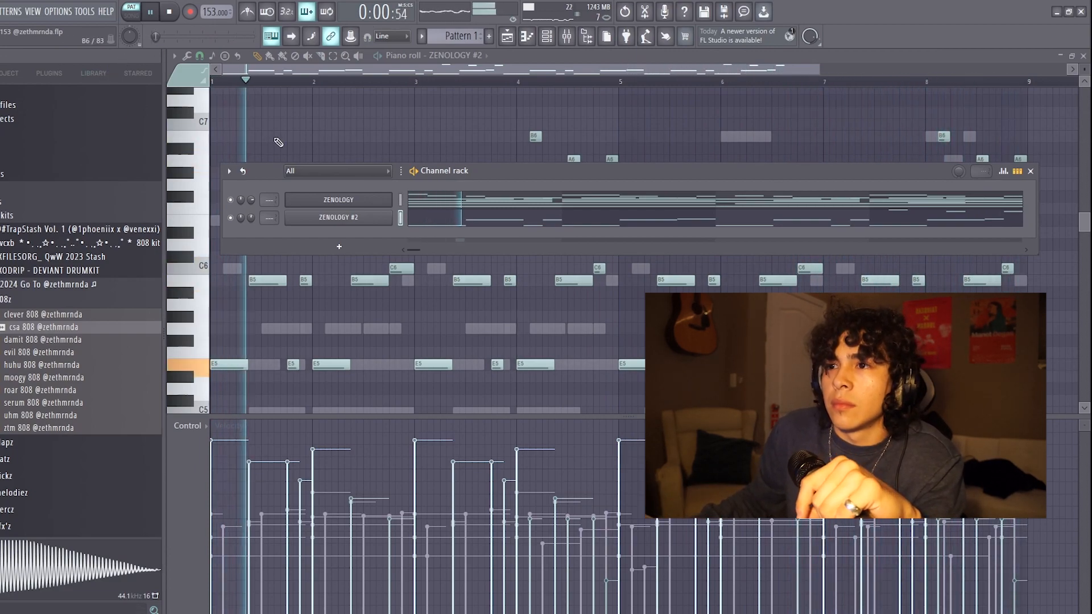
Step: Replace the ZENOLOGY #2 sound with ElectraX and audition the ARP uwu preset from the Gutta N' Savage XP bank
{"action": "left_click", "coordinate": [354, 218]}
{"action": "scroll", "coordinate": [353, 224], "scroll_direction": "up", "scroll_amount": 1}
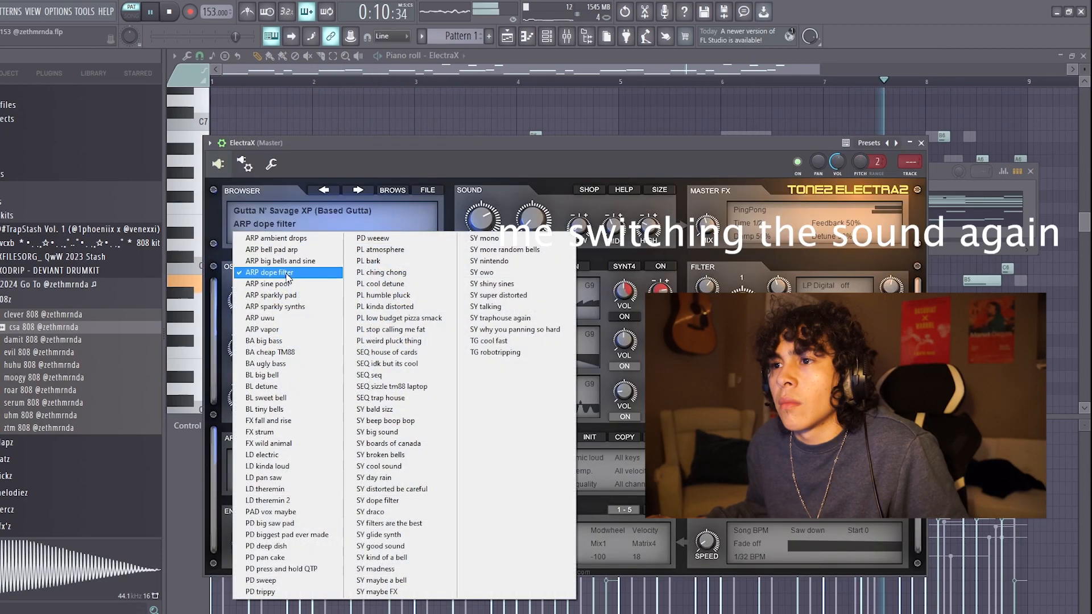
{"action": "left_click", "coordinate": [258, 318]}
{"action": "left_click", "coordinate": [264, 224]}
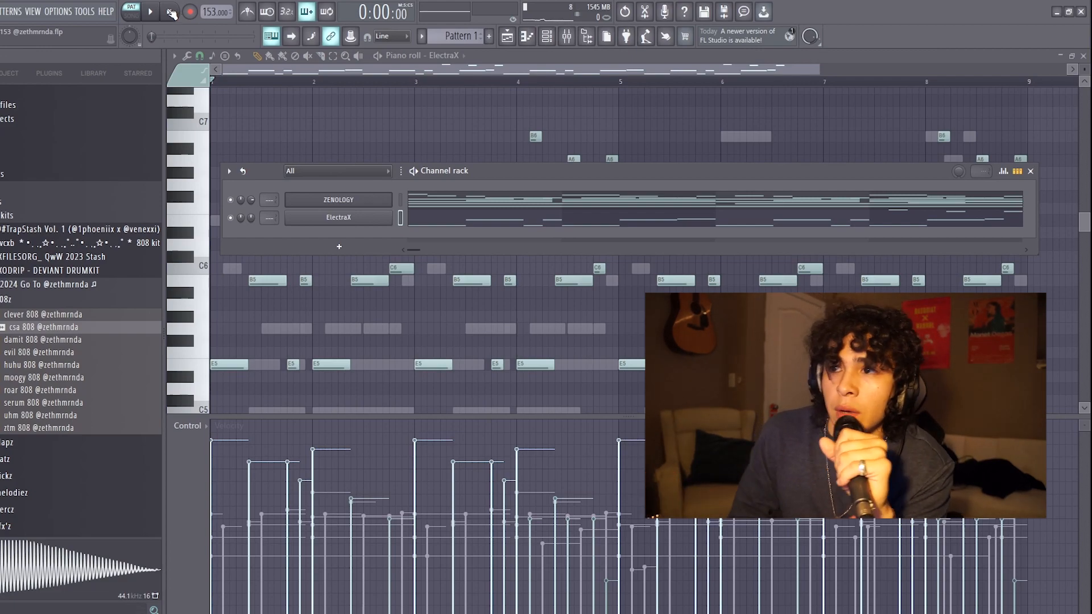
Step: Play the pattern and add another ZENOLOGY channel below ElectraX, closing its plugin window
{"action": "left_click", "coordinate": [151, 12]}
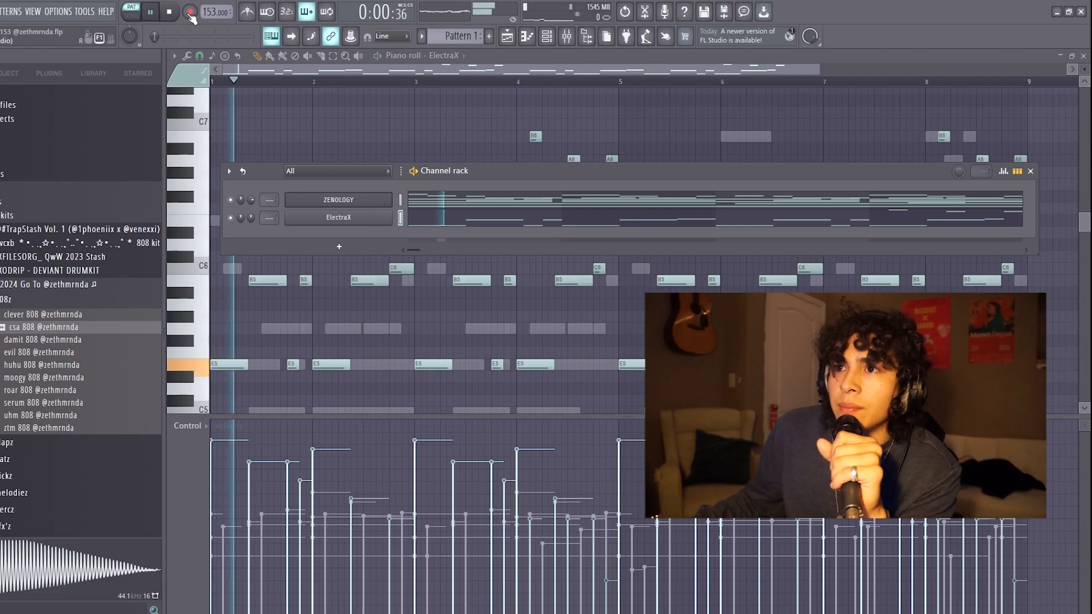
{"action": "left_click", "coordinate": [339, 246]}
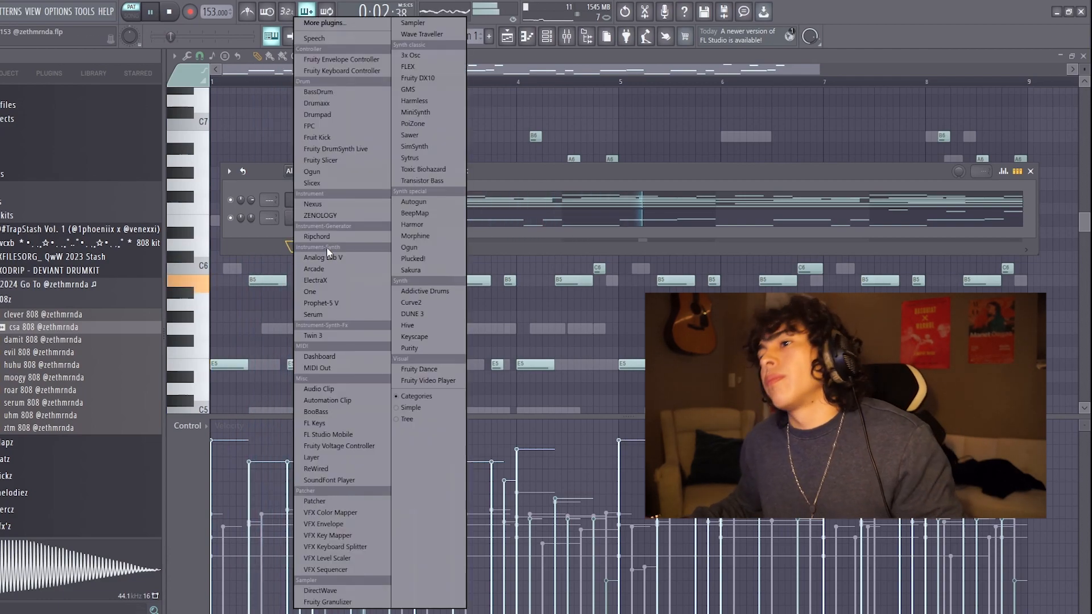
{"action": "left_click", "coordinate": [339, 217]}
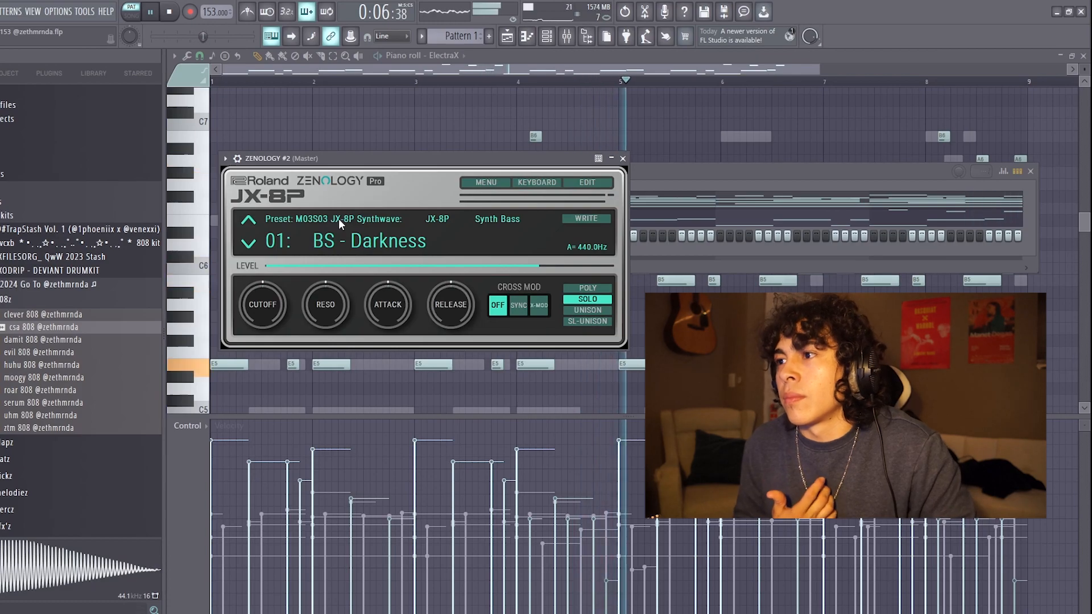
{"action": "left_click", "coordinate": [623, 159]}
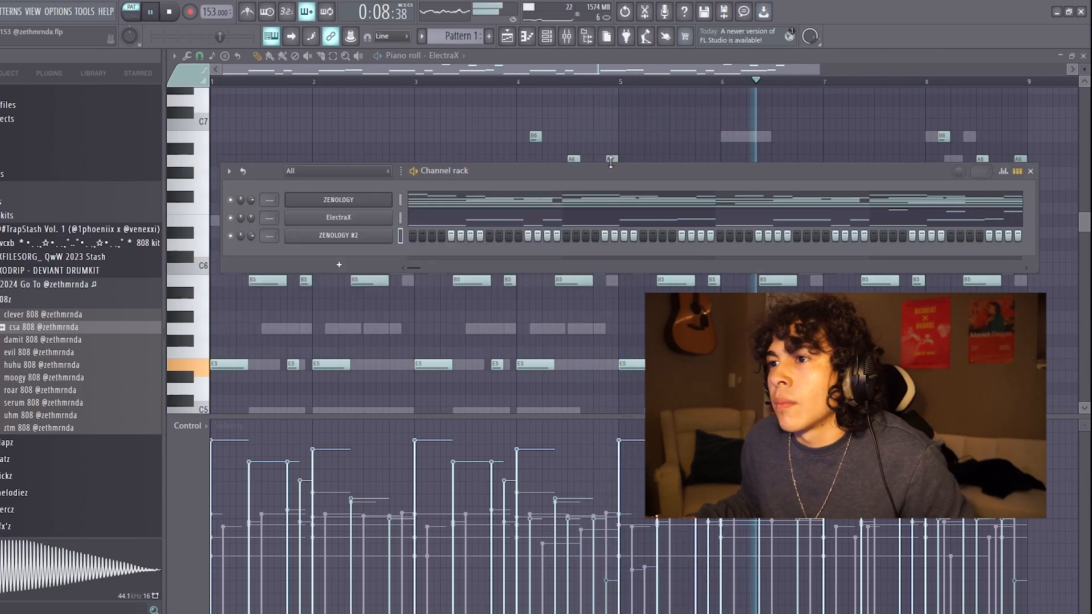
Step: Replace the newly added ZENOLOGY channel with Serum and bring up Serum's preset browser
{"action": "left_click", "coordinate": [353, 236]}
{"action": "left_click", "coordinate": [580, 235]}
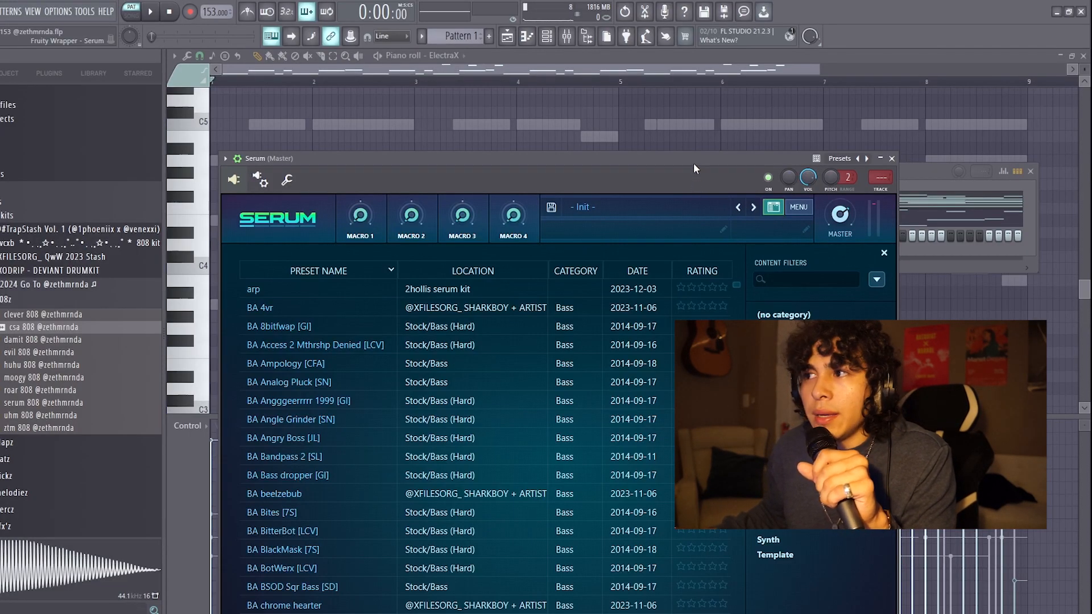
{"action": "left_click_drag", "start_coordinate": [694, 162], "coordinate": [746, 51]}
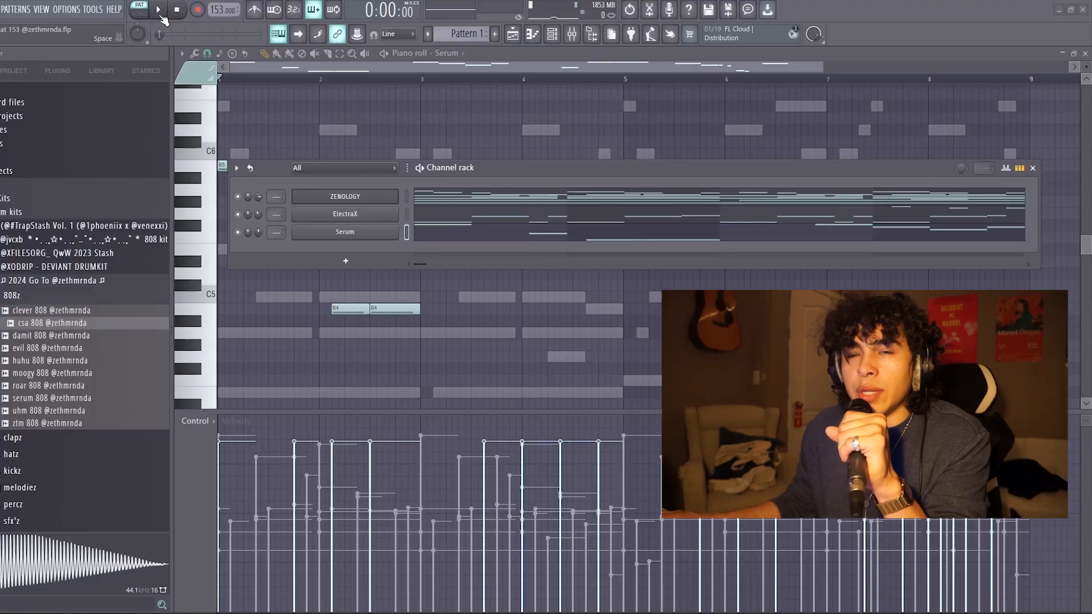
Step: Play the layered pattern and rebalance the Serum and ZENOLOGY channel volumes
{"action": "left_click", "coordinate": [160, 14]}
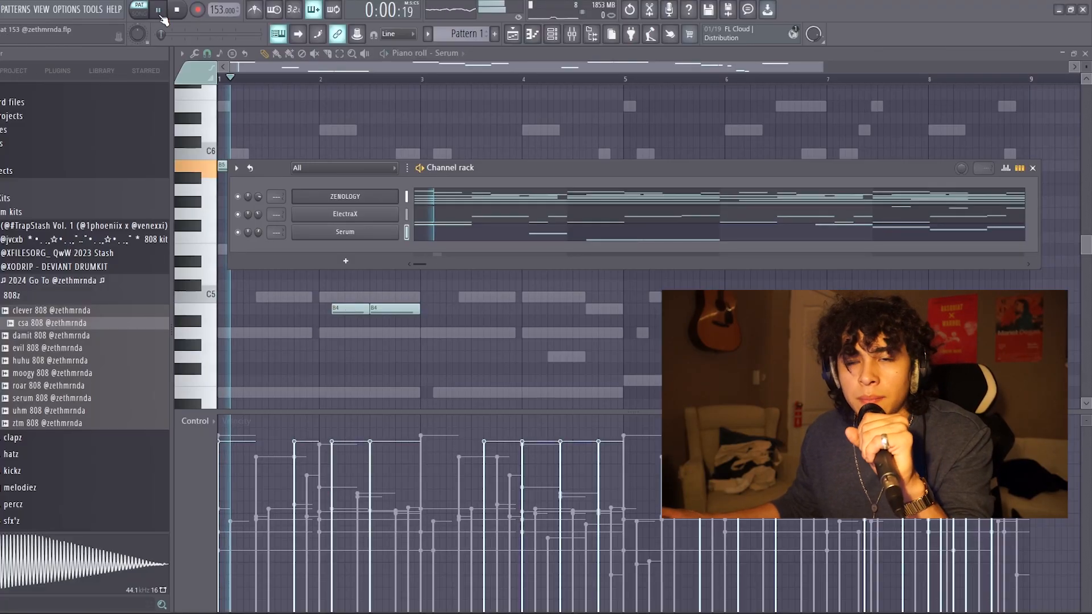
{"action": "left_click", "coordinate": [348, 263]}
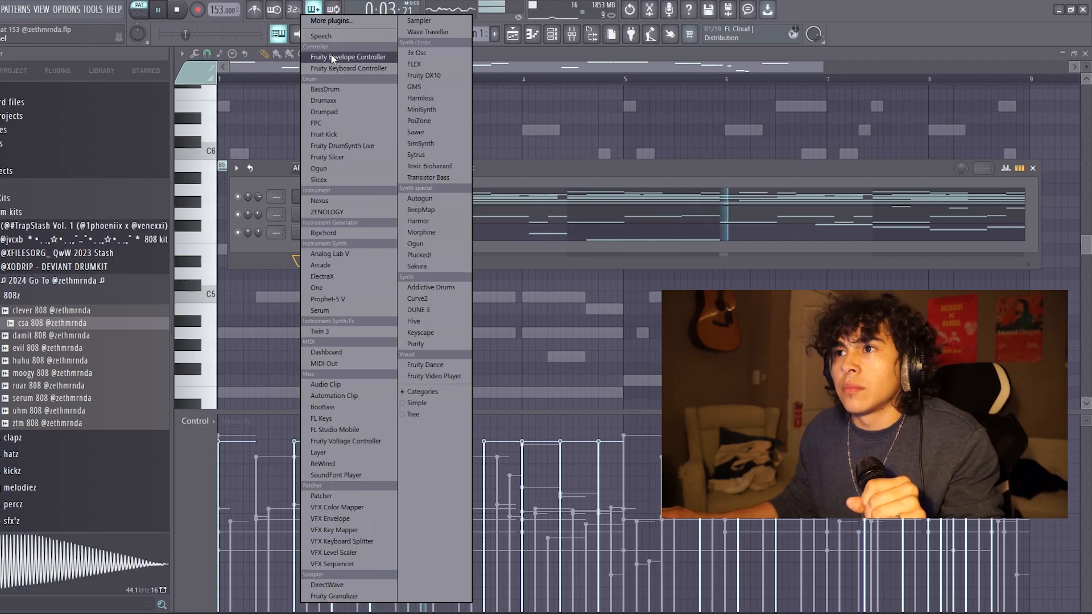
{"action": "left_click", "coordinate": [259, 250]}
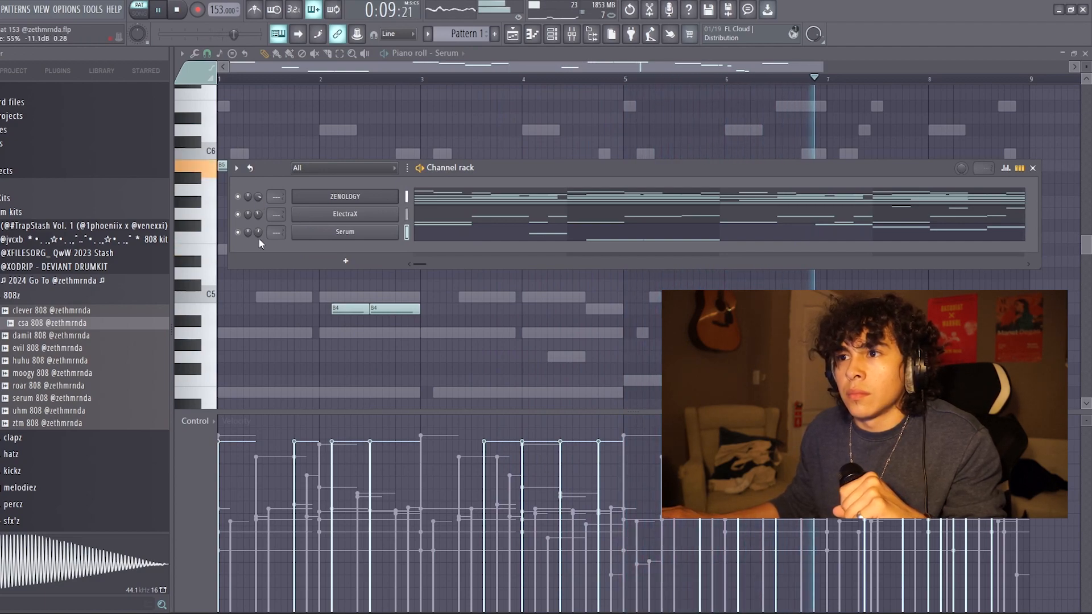
{"action": "left_click_drag", "start_coordinate": [258, 233], "coordinate": [260, 196]}
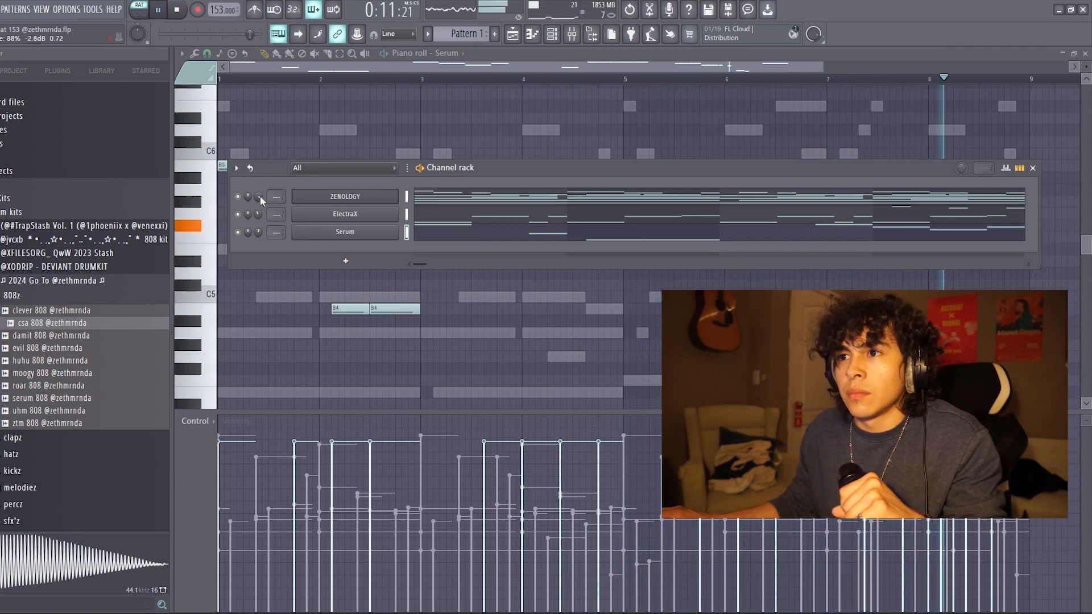
{"action": "key", "text": "space"}
Step: Write an arpeggio of short notes for a second Serum channel across the eight bars and play it
{"action": "left_click", "coordinate": [344, 231]}
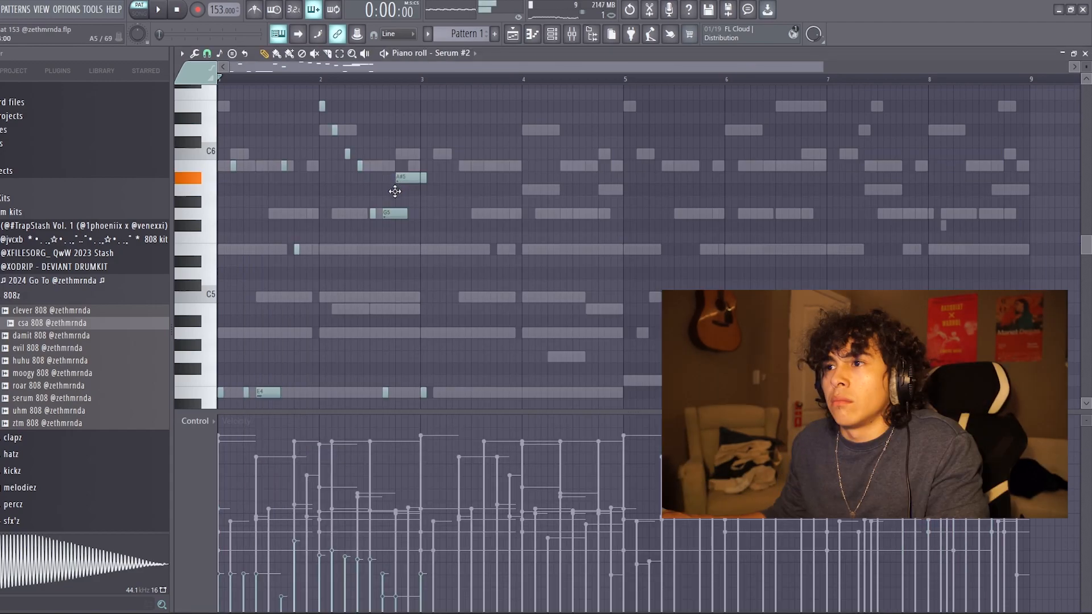
{"action": "left_click_drag", "start_coordinate": [405, 189], "coordinate": [406, 196]}
{"action": "key", "text": "space"}
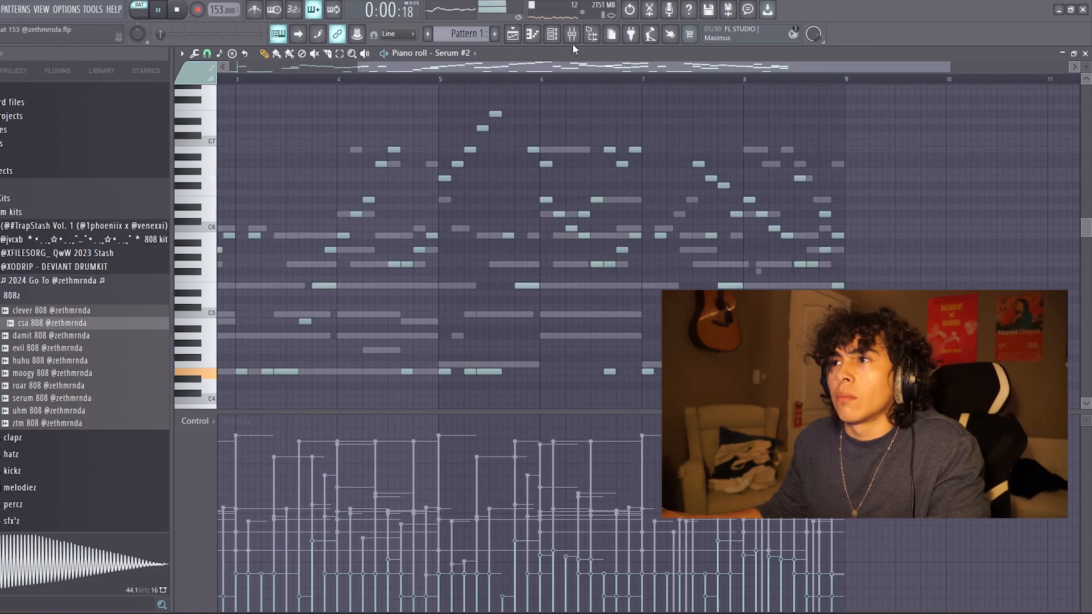
Step: Check the pluck [quotation] preset loaded in Serum #2 while the pattern plays, and close the plugin window
{"action": "left_click", "coordinate": [552, 34]}
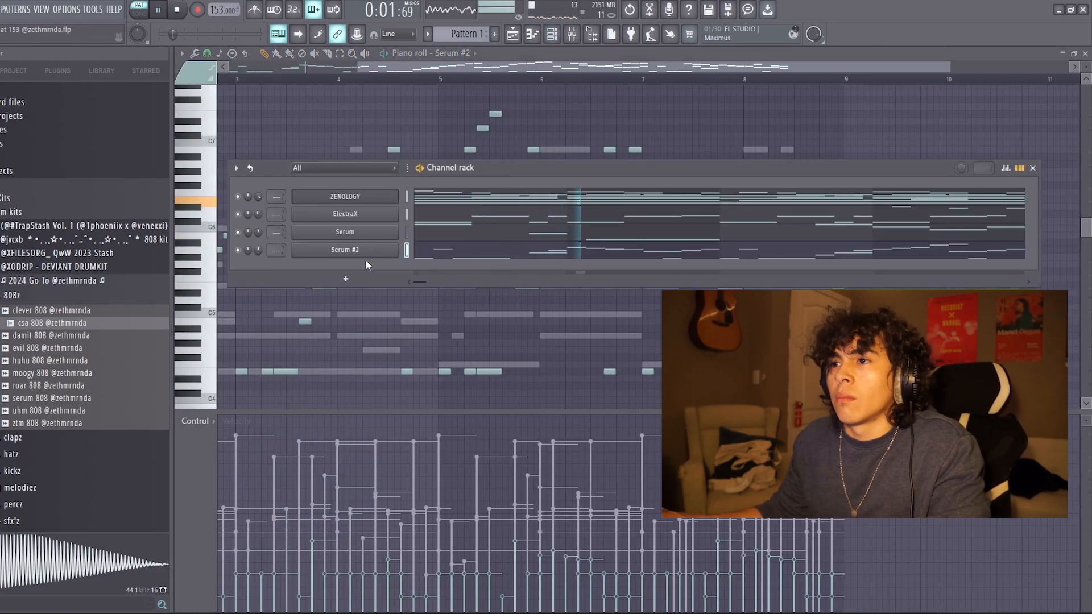
{"action": "left_click", "coordinate": [341, 214]}
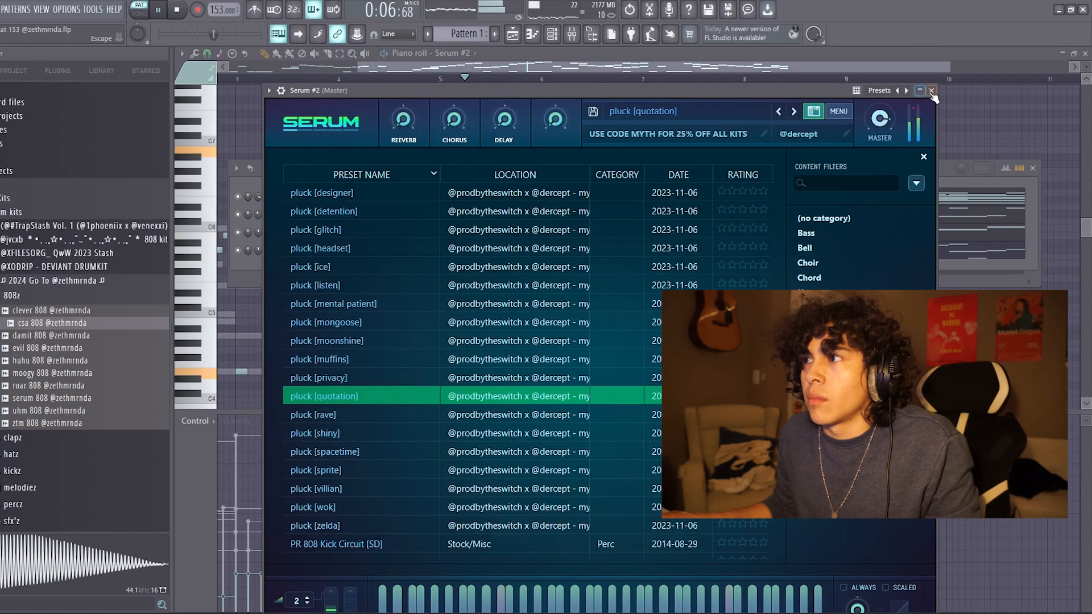
{"action": "left_click", "coordinate": [931, 91]}
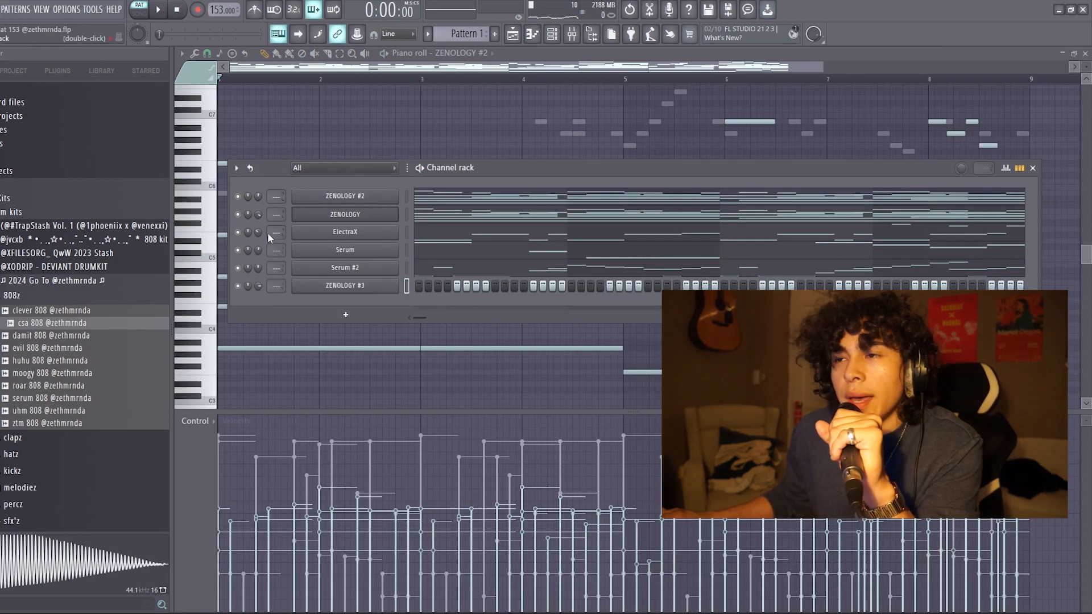
Step: Solo the Serum #2 channel, open its piano roll and play its arpeggio through alone
{"action": "right_click", "coordinate": [244, 272]}
{"action": "left_click", "coordinate": [267, 279]}
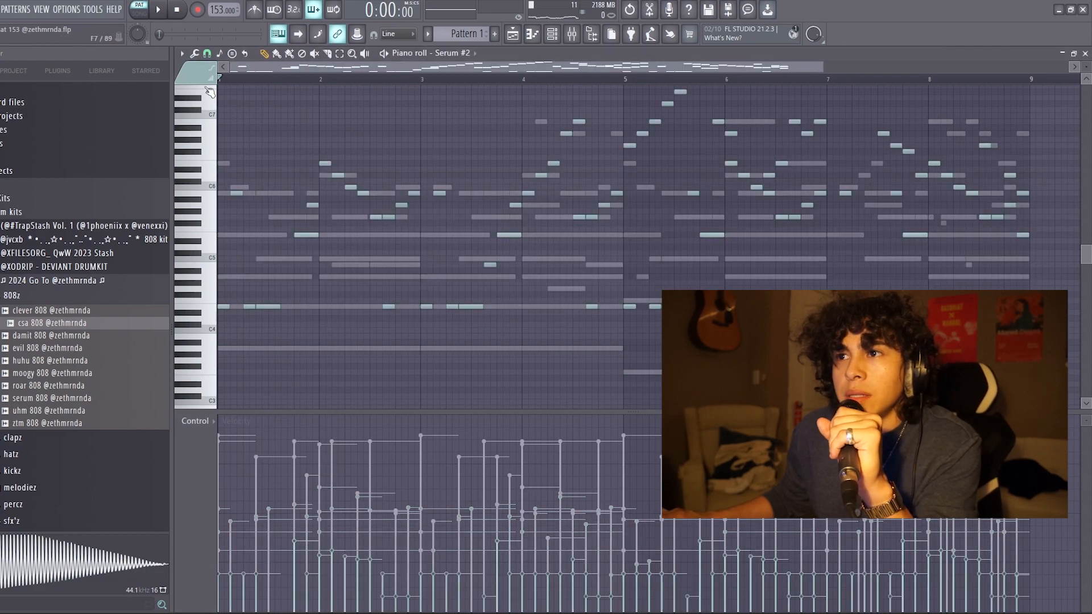
{"action": "left_click", "coordinate": [169, 15]}
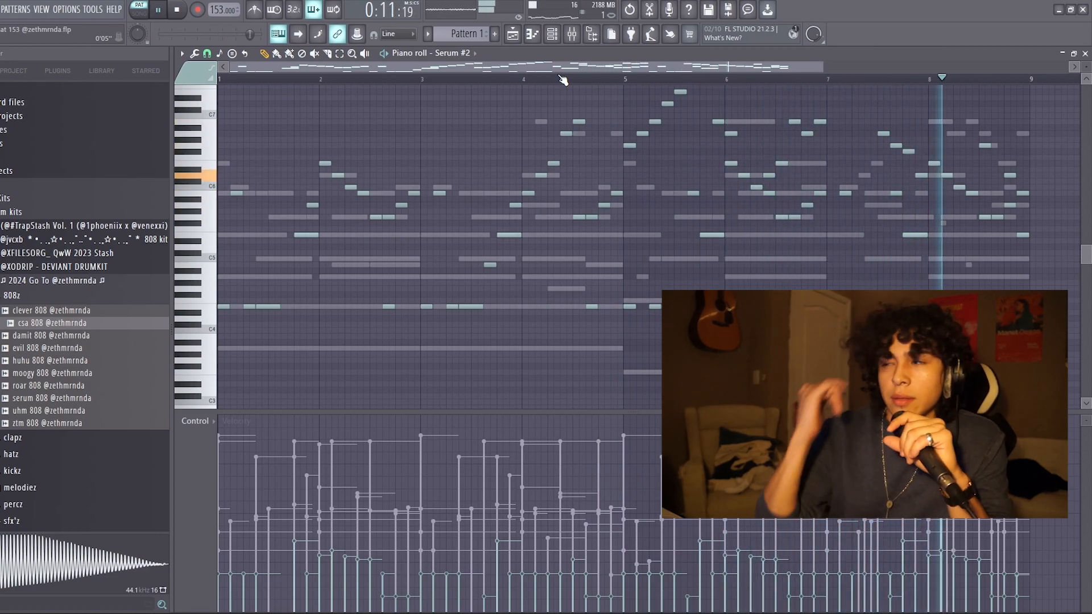
{"action": "key", "text": "space"}
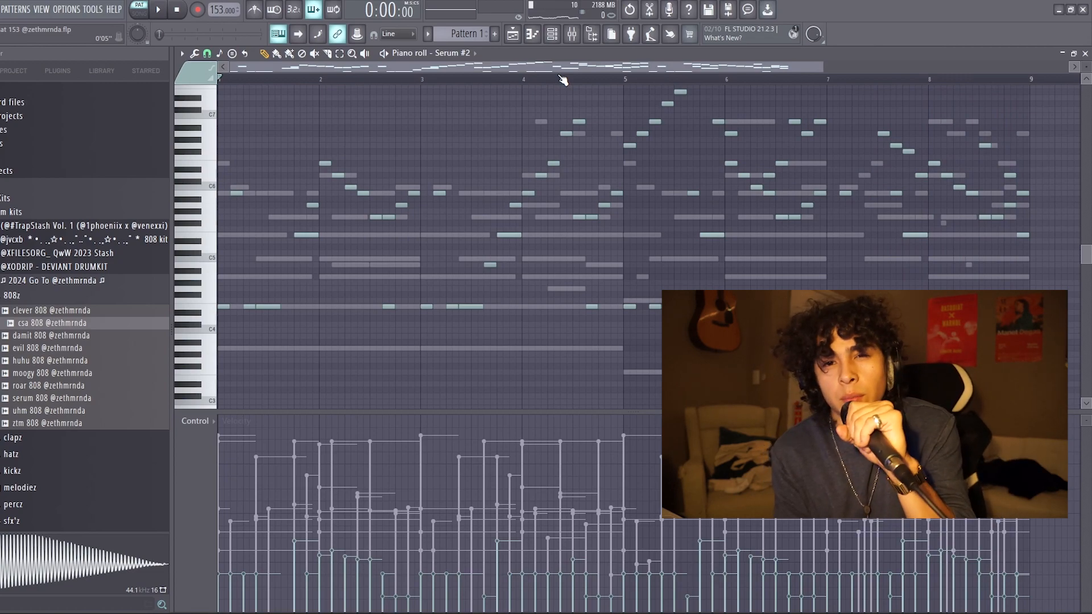
Step: Solo the original ZENOLOGY channel, view its notes in the piano roll and return to the channel rack
{"action": "left_click", "coordinate": [553, 41]}
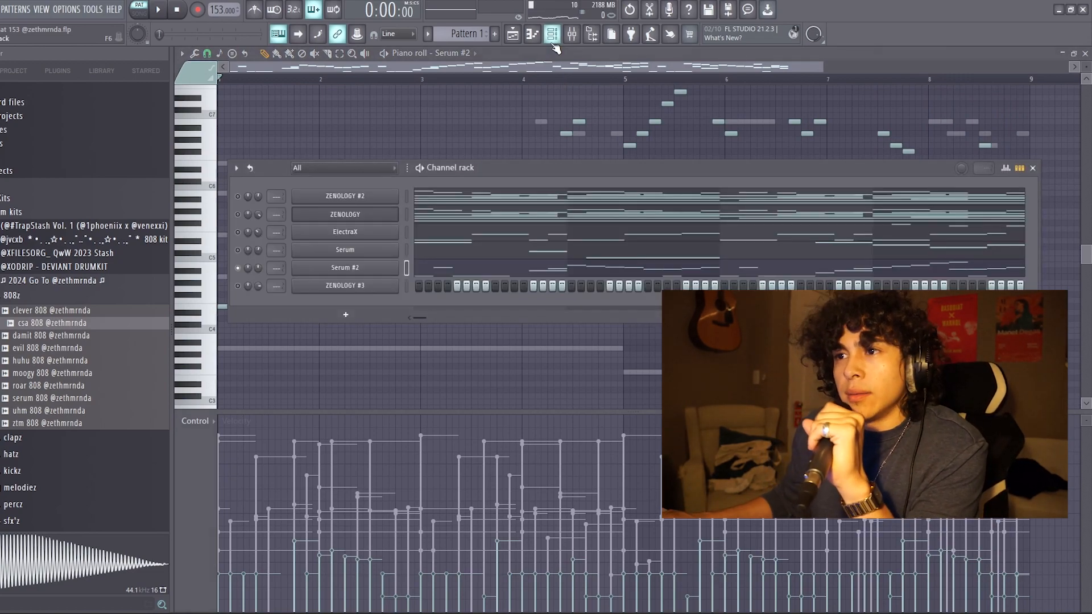
{"action": "left_click", "coordinate": [239, 215]}
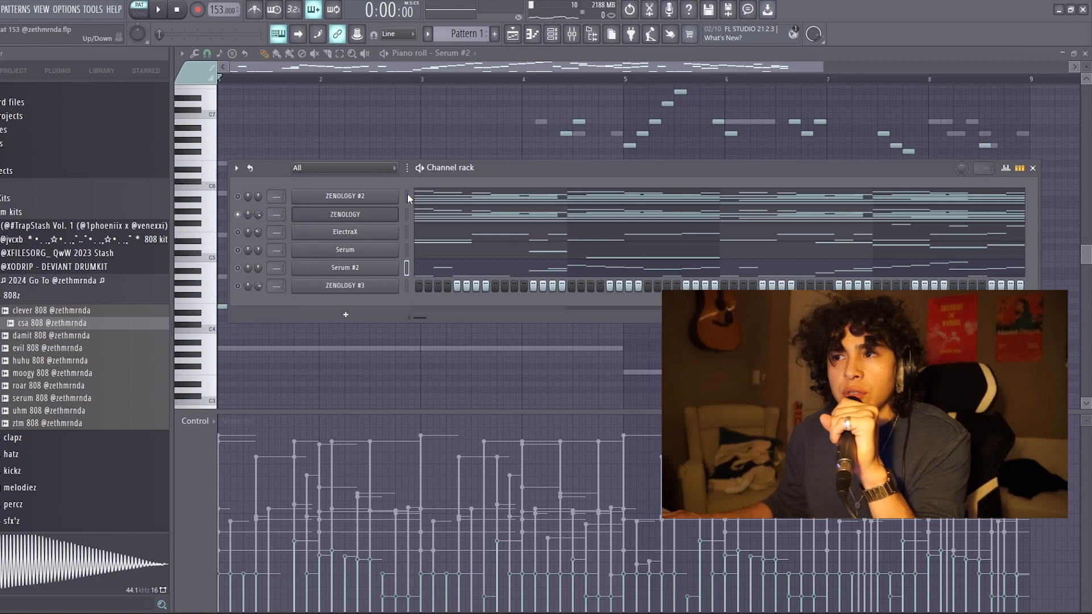
{"action": "left_click", "coordinate": [437, 217]}
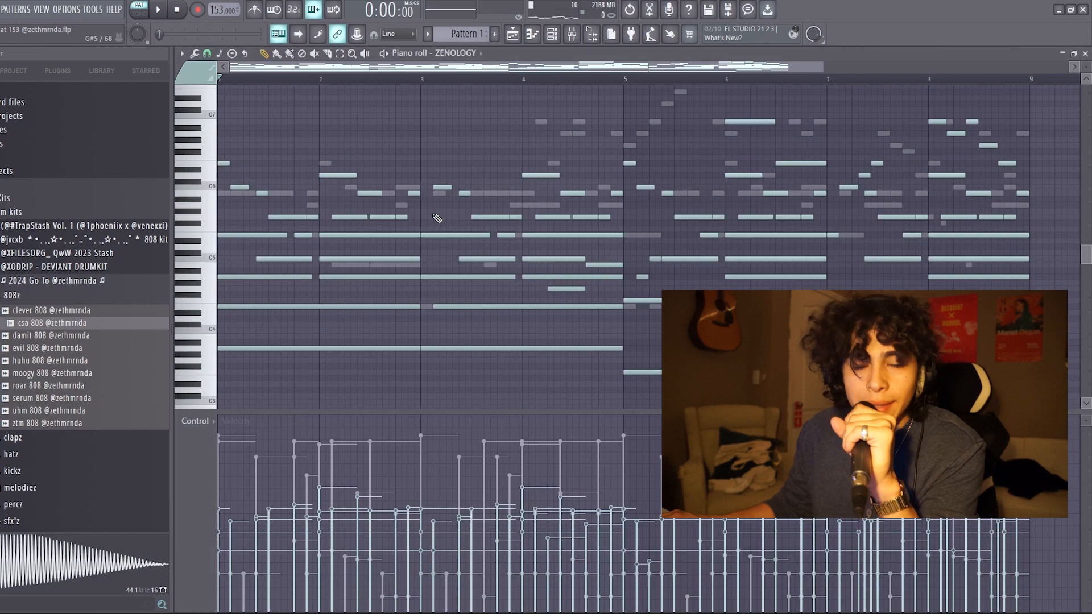
{"action": "left_click", "coordinate": [550, 35]}
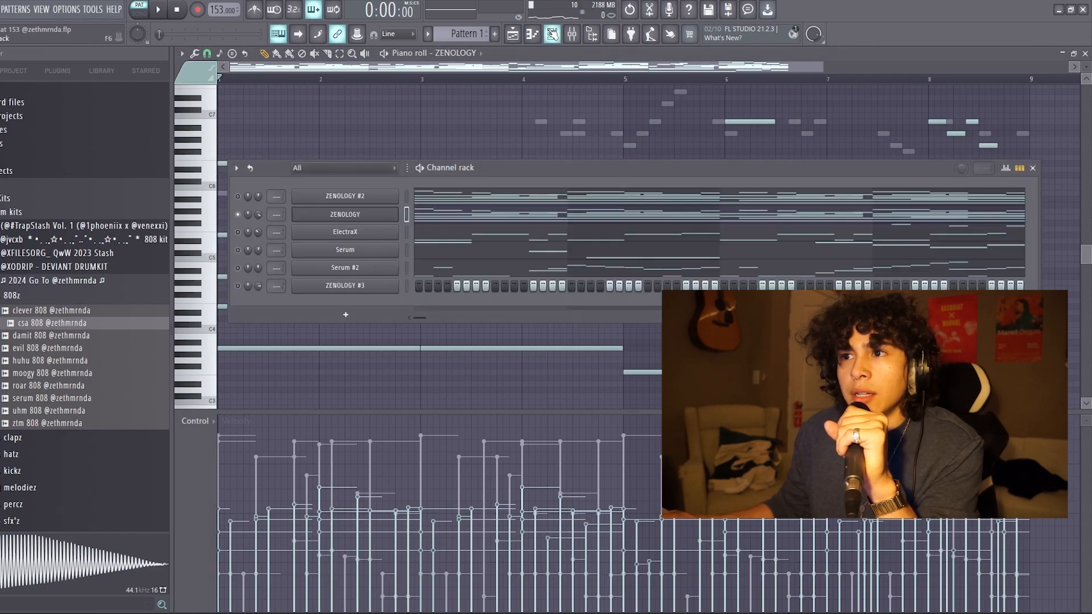
Step: Play the soloed ZENOLOGY channels in the pattern and stop playback
{"action": "key", "text": "space"}
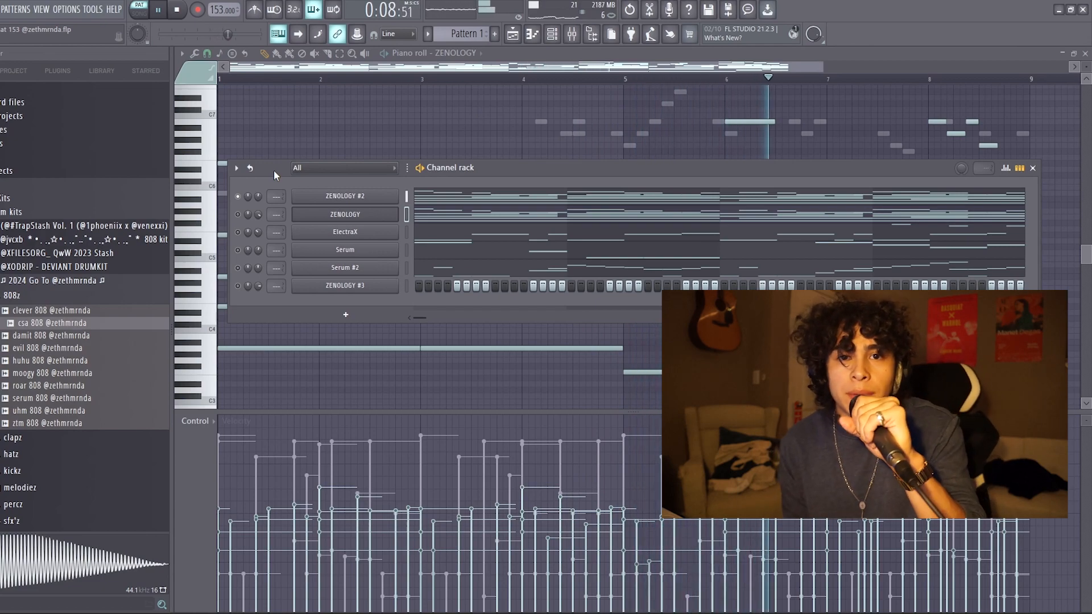
{"action": "key", "text": "space"}
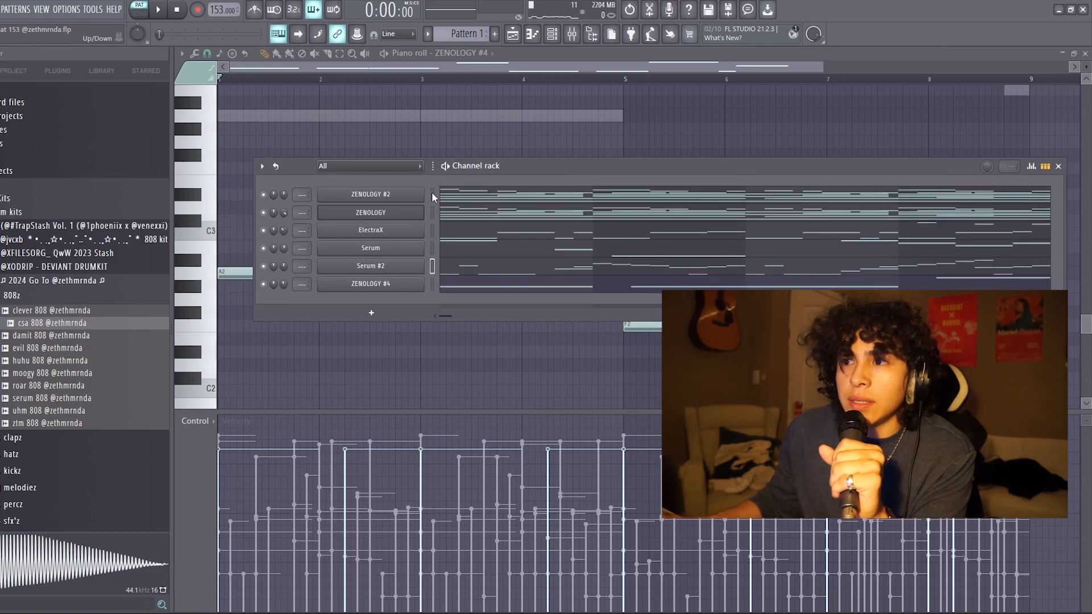
Step: Route all six channels to consecutive mixer tracks starting from Insert 5 and add Fruity Filter in slot 4 of the ZENOLOGY #2 track
{"action": "left_click_drag", "start_coordinate": [432, 194], "coordinate": [431, 240]}
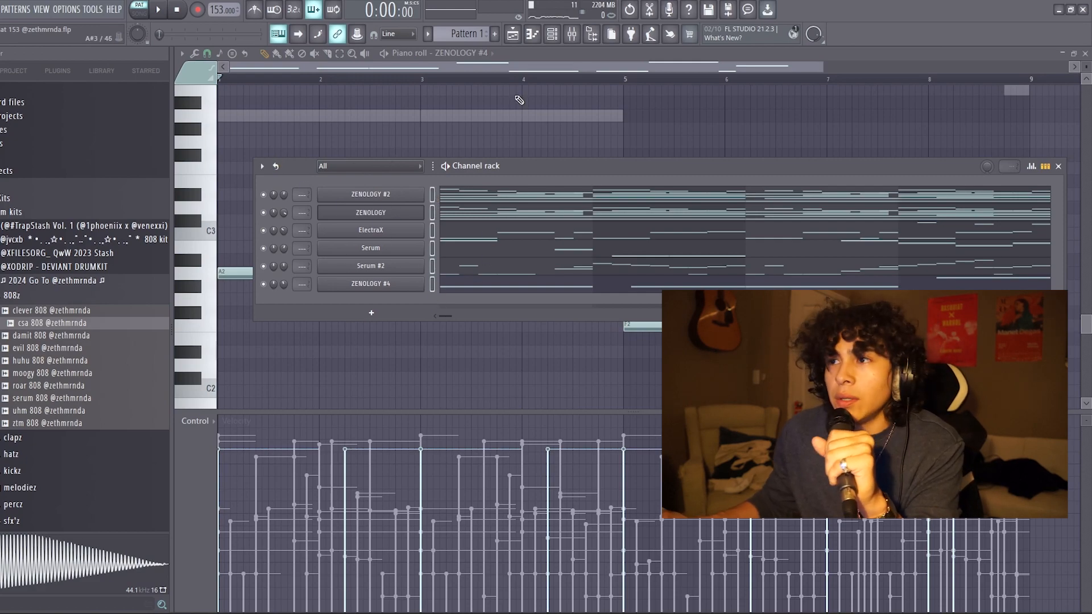
{"action": "key", "text": "F9"}
{"action": "right_click", "coordinate": [356, 186]}
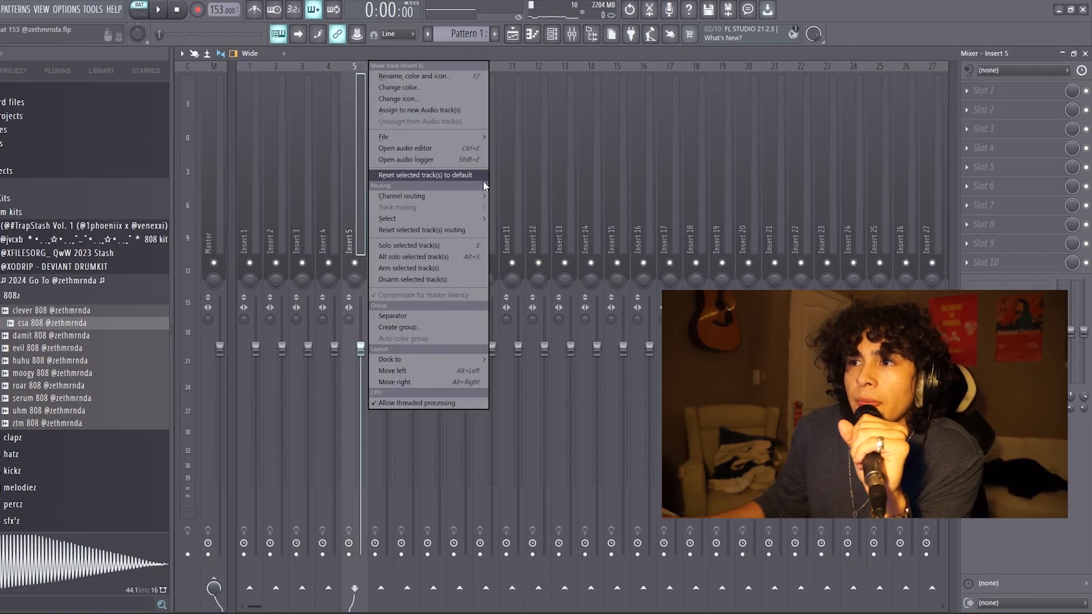
{"action": "mouse_move", "coordinate": [441, 196]}
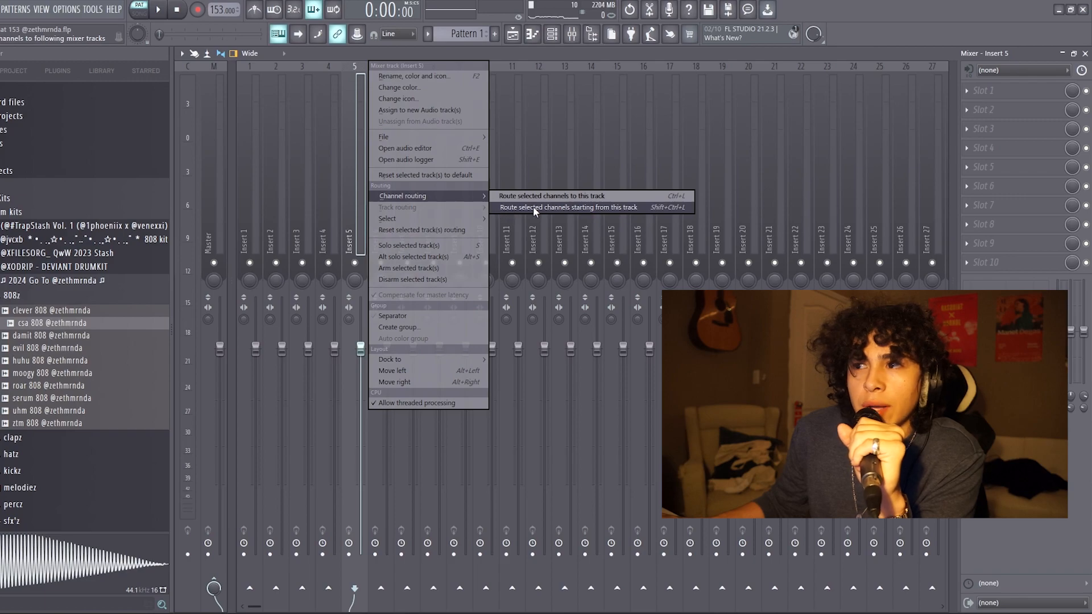
{"action": "left_click", "coordinate": [581, 211]}
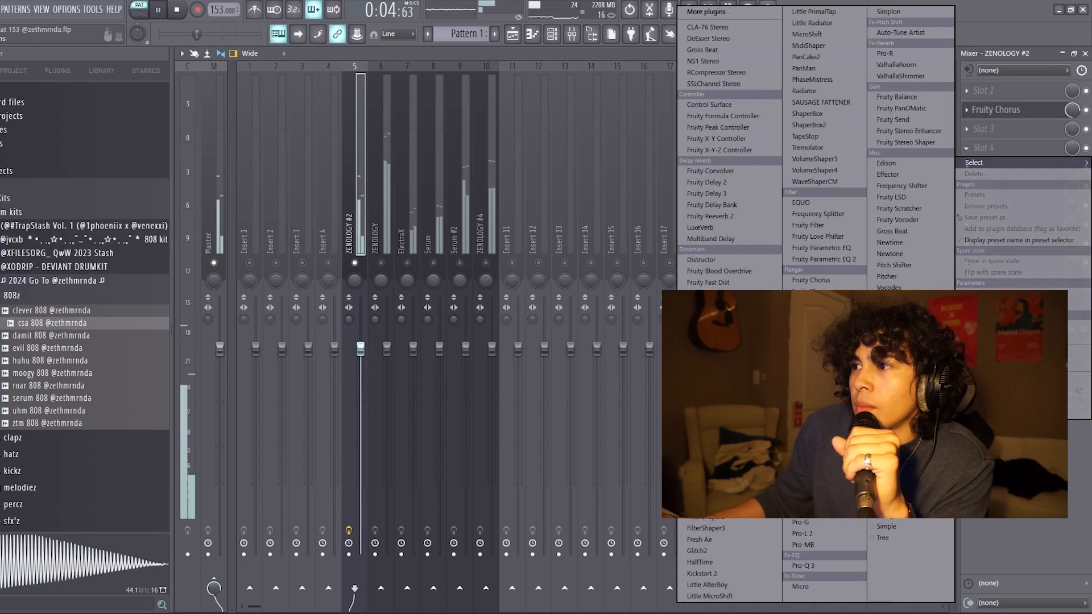
{"action": "left_click", "coordinate": [830, 226]}
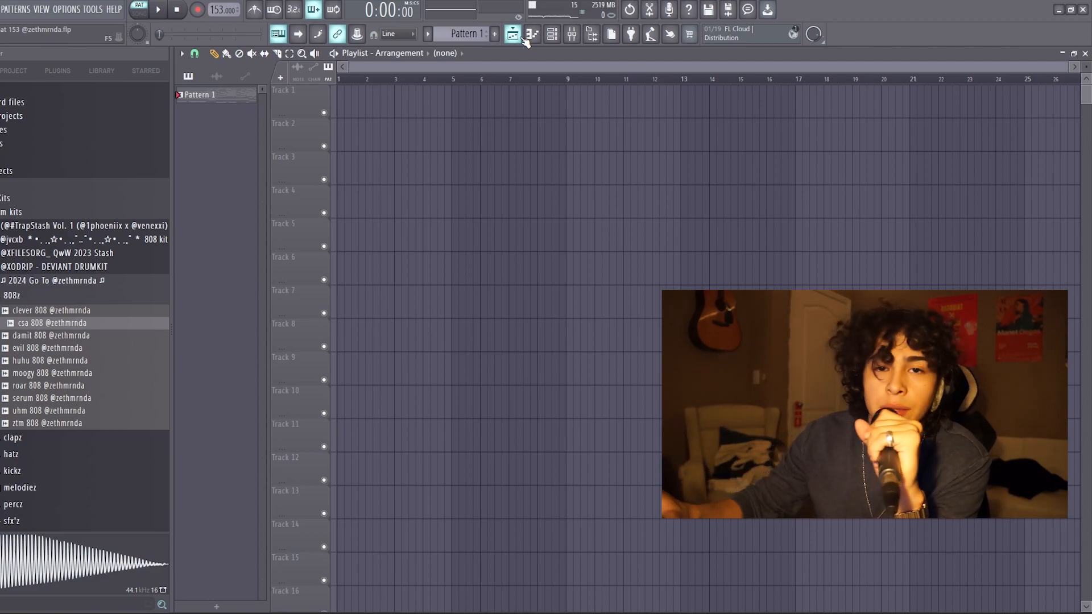
Step: Place Pattern 1 at bar 1 on playlist Track 3 and split the pattern by channel
{"action": "left_click", "coordinate": [216, 95]}
{"action": "left_click", "coordinate": [343, 166]}
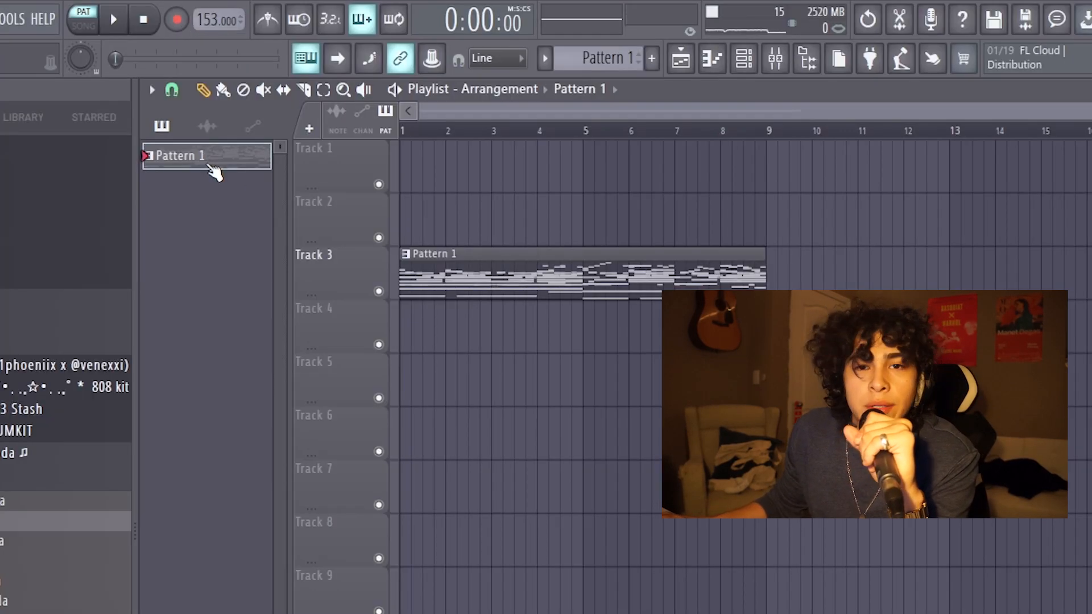
{"action": "right_click", "coordinate": [217, 97]}
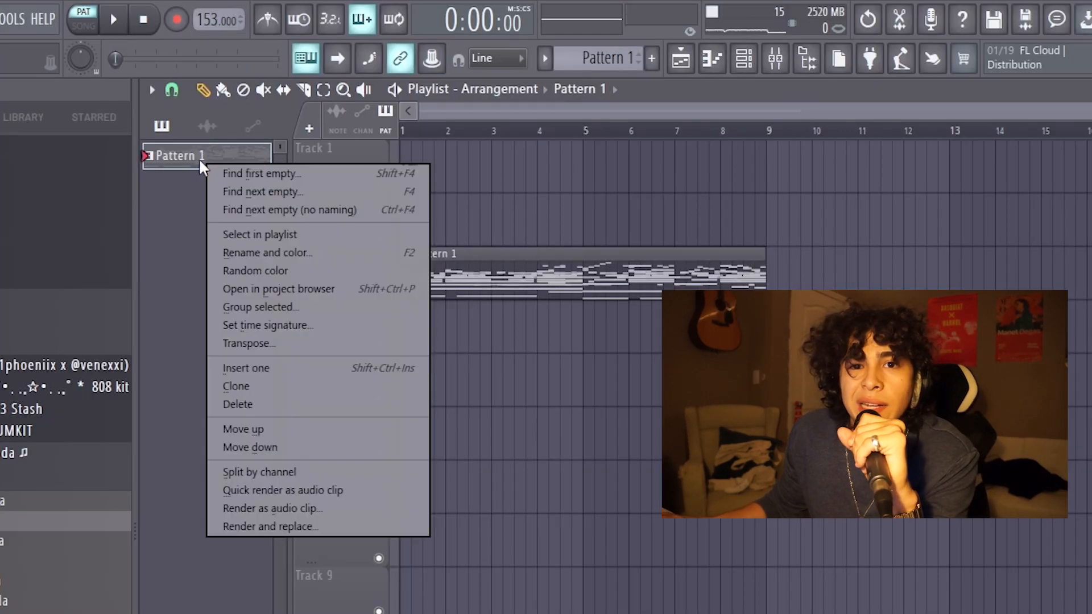
{"action": "left_click", "coordinate": [302, 477]}
Step: Place all six split patterns at bar 1 on Tracks 2 to 7 and duplicate the eight-bar clips to bar 9
{"action": "left_click", "coordinate": [205, 307]}
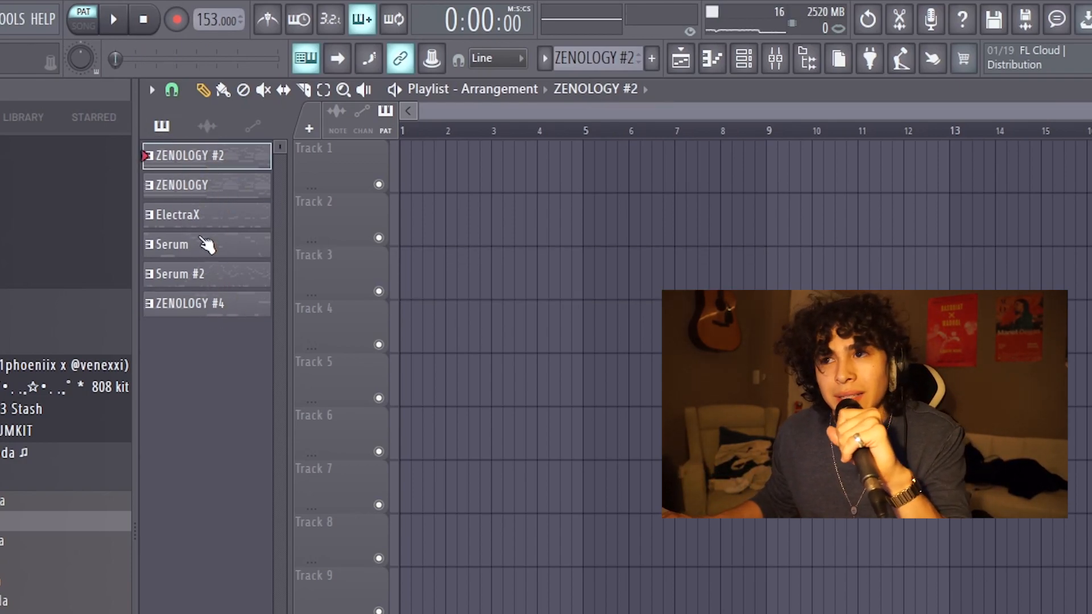
{"action": "left_click", "coordinate": [207, 307]}
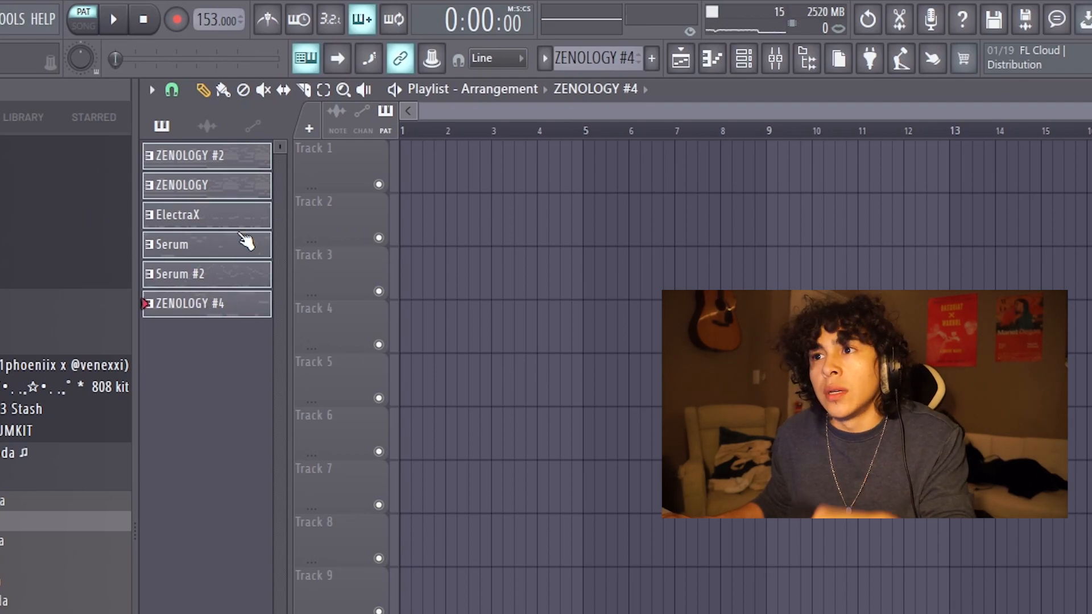
{"action": "left_click_drag", "start_coordinate": [190, 163], "coordinate": [516, 230]}
{"action": "left_click_drag", "start_coordinate": [523, 229], "coordinate": [332, 227]}
{"action": "key", "text": "ctrl+d"}
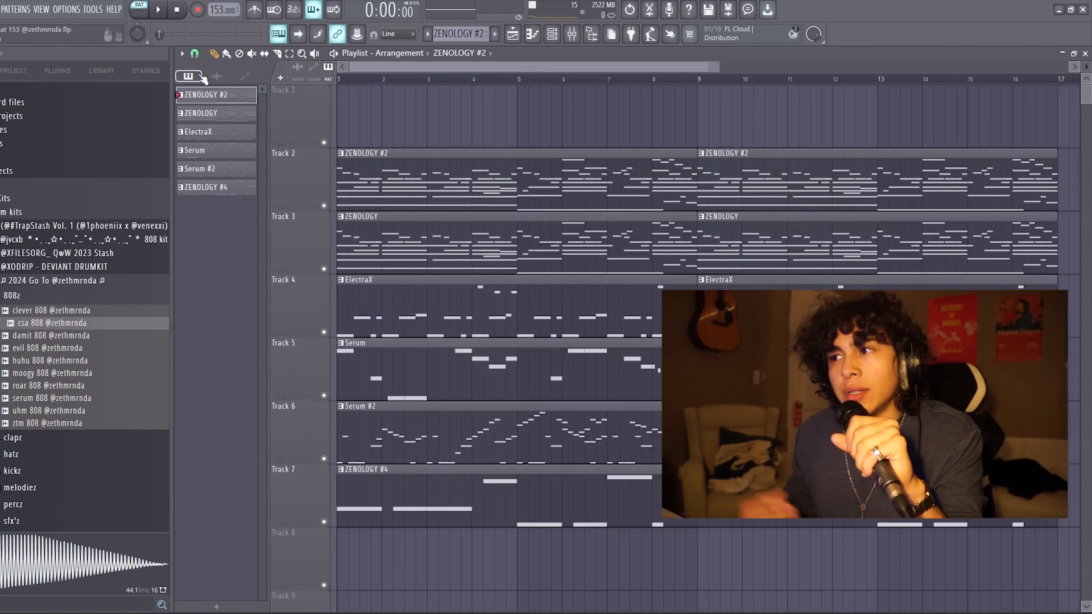
Step: Delete the first eight-bar Serum clip from Track 5 while the arrangement plays
{"action": "scroll", "coordinate": [825, 170], "scroll_direction": "down", "scroll_amount": 1}
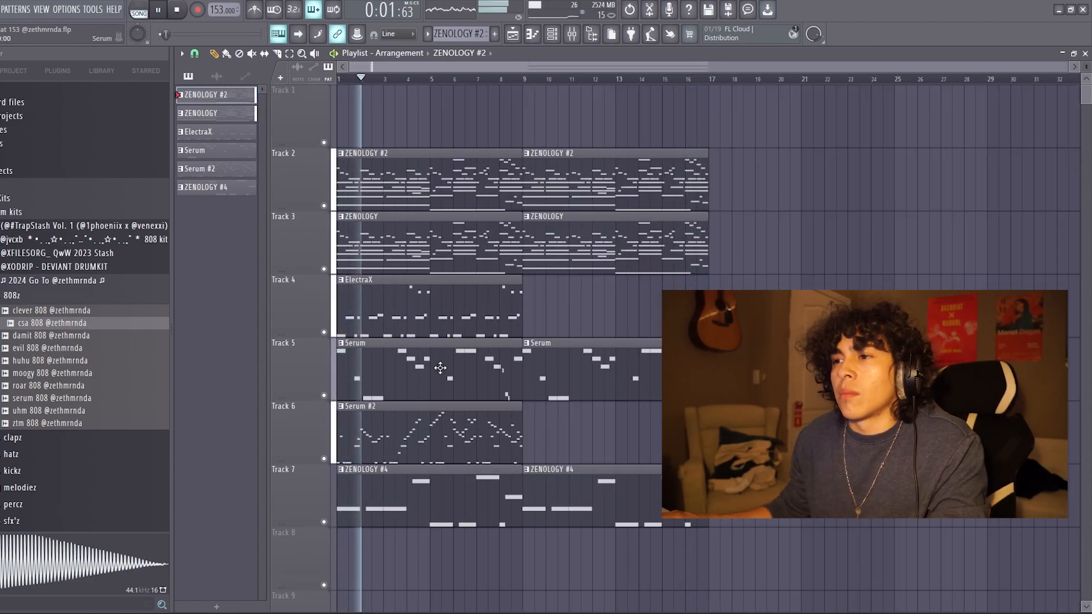
{"action": "right_click", "coordinate": [440, 368]}
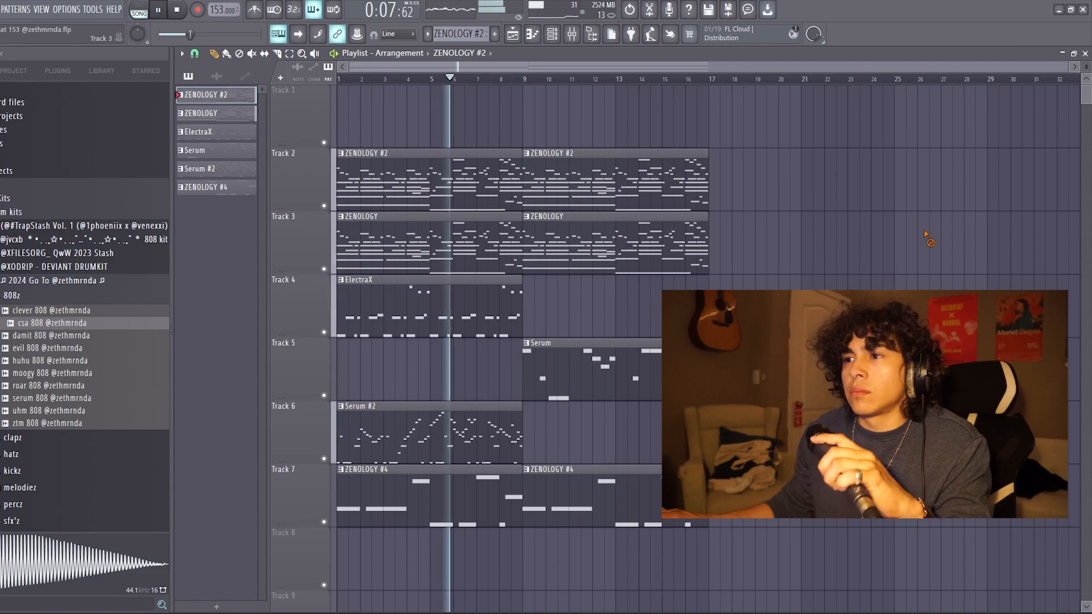
{"action": "scroll", "coordinate": [784, 250], "scroll_direction": "right", "scroll_amount": 2}
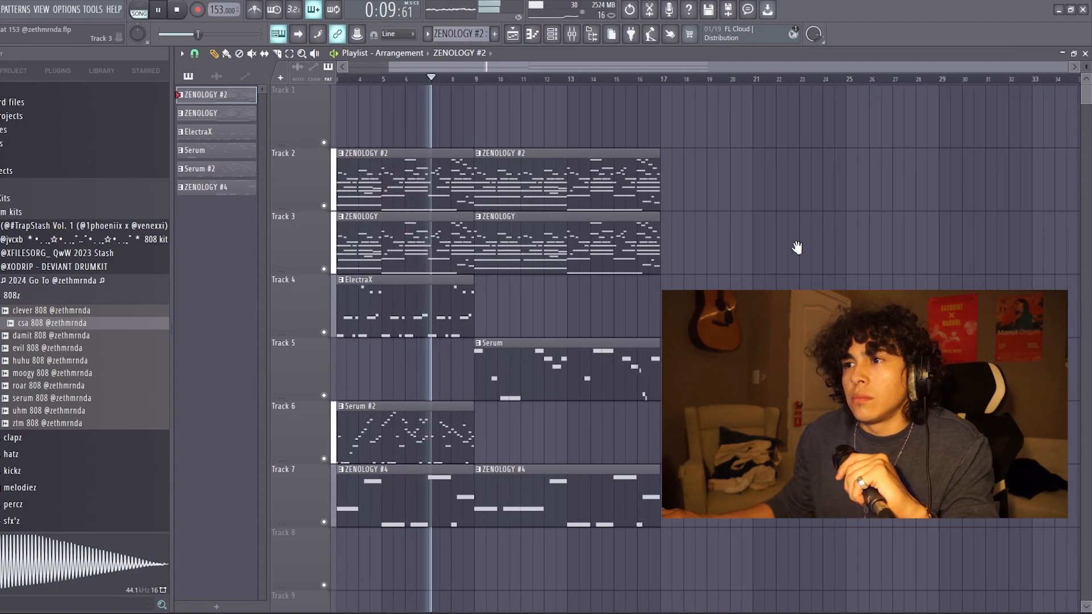
{"action": "scroll", "coordinate": [792, 246], "scroll_direction": "left", "scroll_amount": 2}
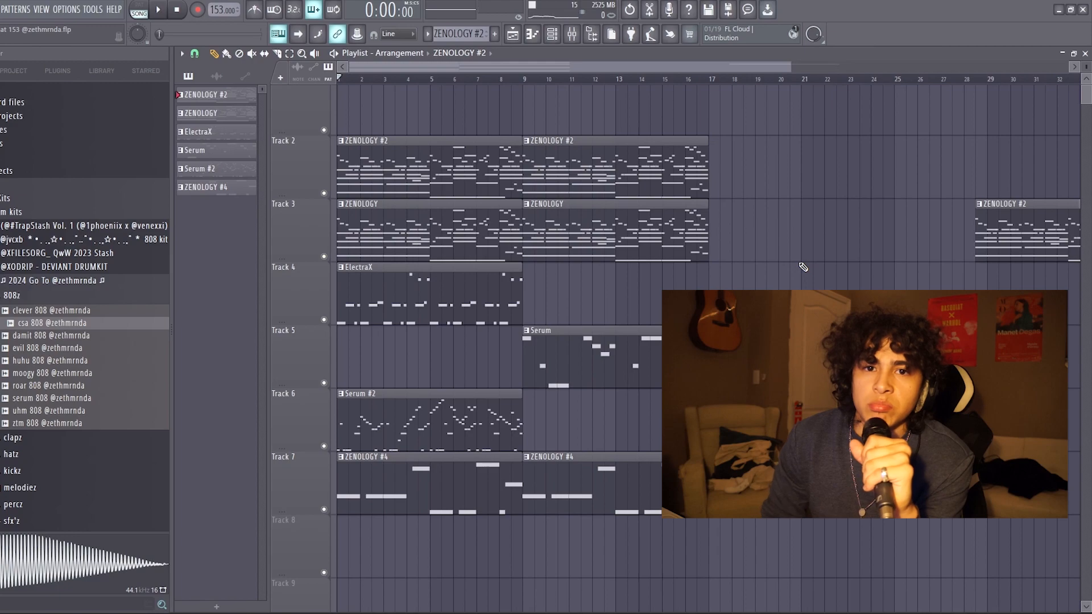
Step: Erase the leading clips in the block starting at bar 25 so each track enters eight bars after the track above it
{"action": "scroll", "coordinate": [903, 231], "scroll_direction": "up", "scroll_amount": 1}
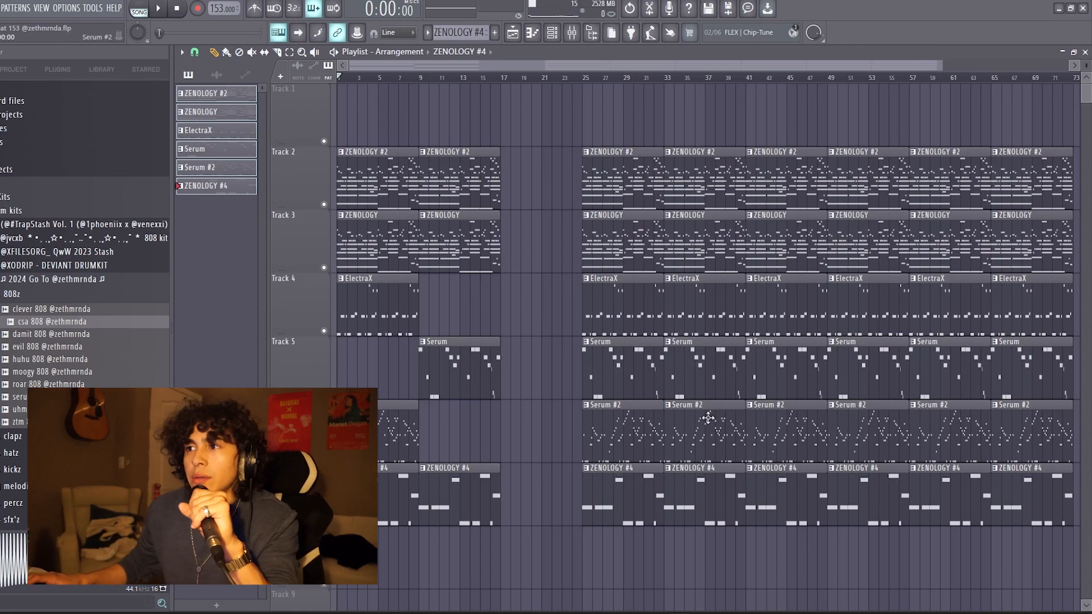
{"action": "right_click", "coordinate": [614, 245]}
{"action": "right_click", "coordinate": [695, 305]}
{"action": "right_click", "coordinate": [781, 368]}
{"action": "right_click", "coordinate": [856, 435]}
{"action": "right_click", "coordinate": [861, 484]}
{"action": "left_click_drag", "start_coordinate": [956, 513], "coordinate": [814, 496]}
{"action": "right_click", "coordinate": [814, 493]}
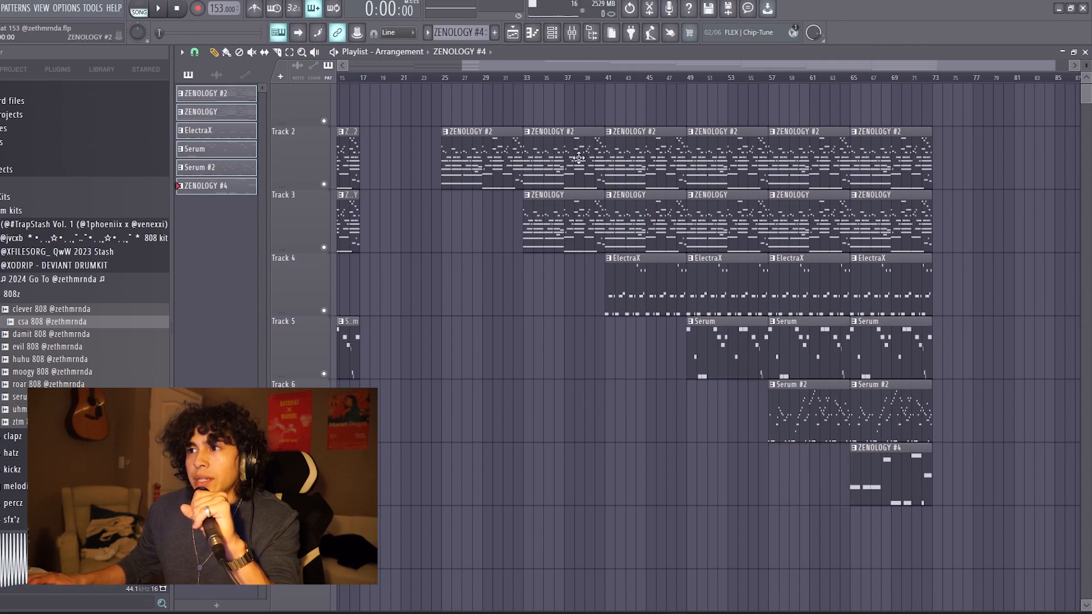
Step: Erase the surplus clips after each track's first one from bar 25, leaving a single-clip staircase up to bar 73, and save the project
{"action": "right_click", "coordinate": [580, 159]}
{"action": "right_click", "coordinate": [643, 221]}
{"action": "right_click", "coordinate": [722, 284]}
{"action": "right_click", "coordinate": [807, 348]}
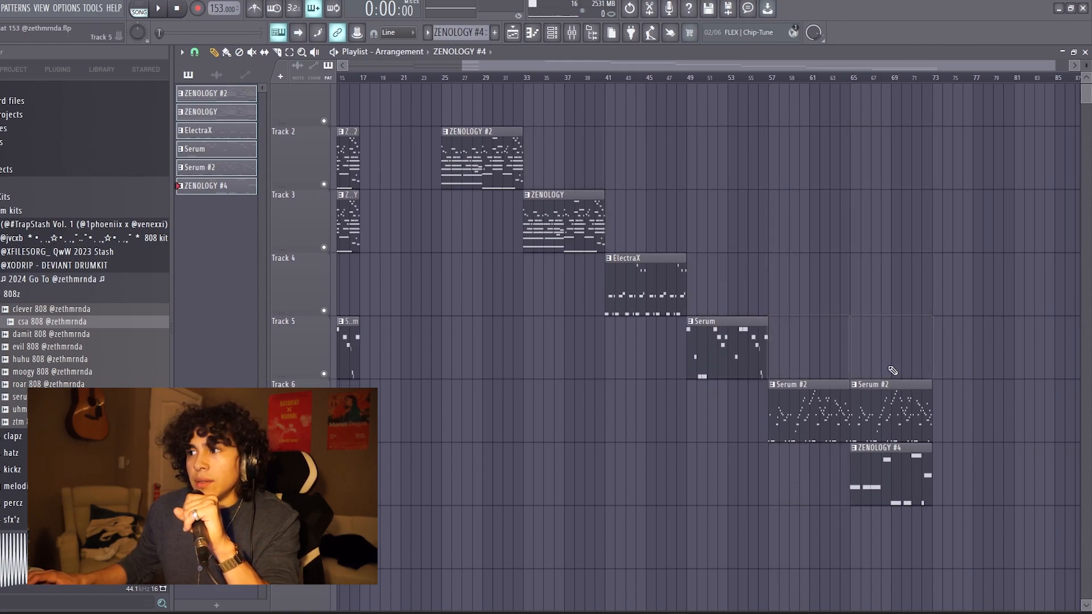
{"action": "right_click", "coordinate": [890, 401]}
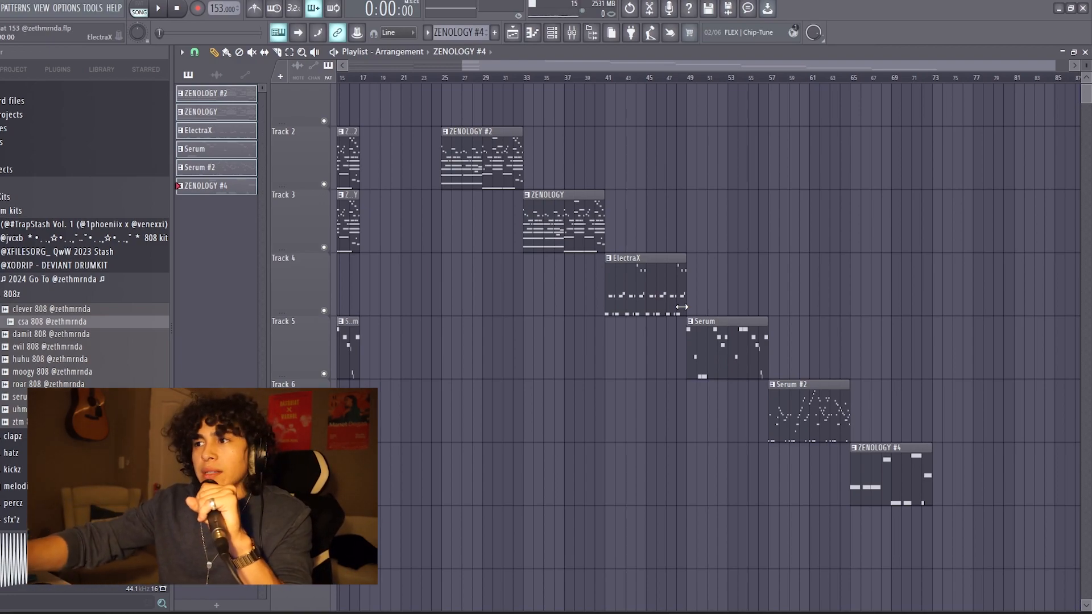
{"action": "key", "text": "ctrl+s"}
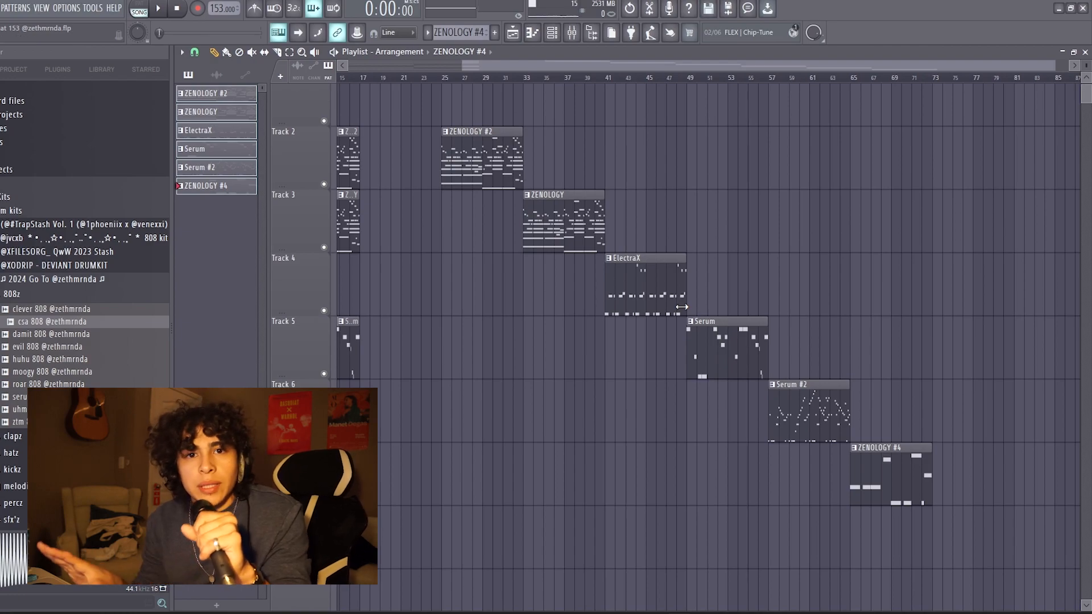